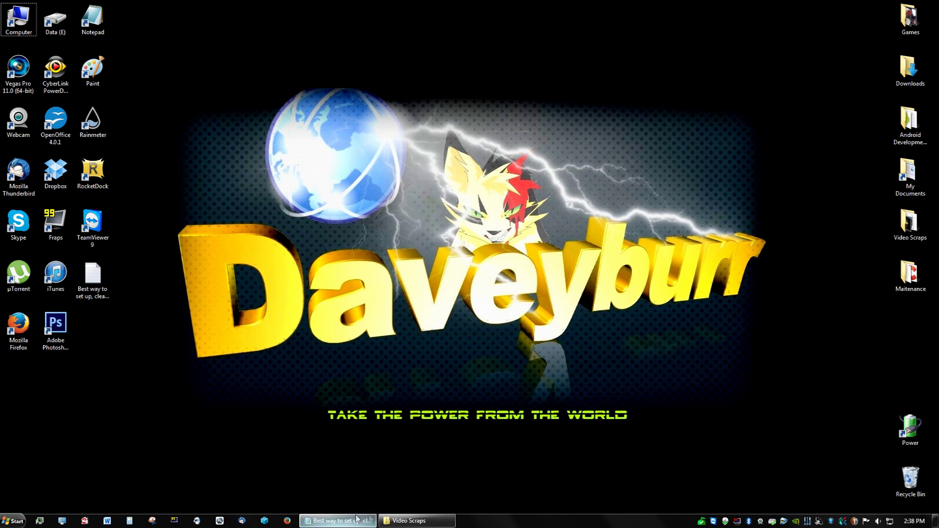
# Step: Open the Maitenance folder of cleanup shortcuts on the desktop
pyautogui.moveTo(365, 519)
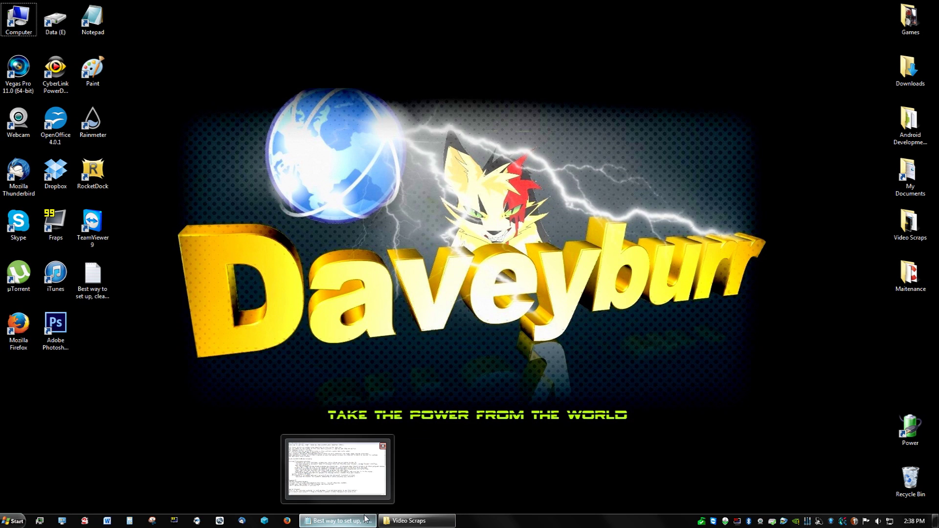
pyautogui.rightClick(690, 337)
pyautogui.moveTo(741, 442)
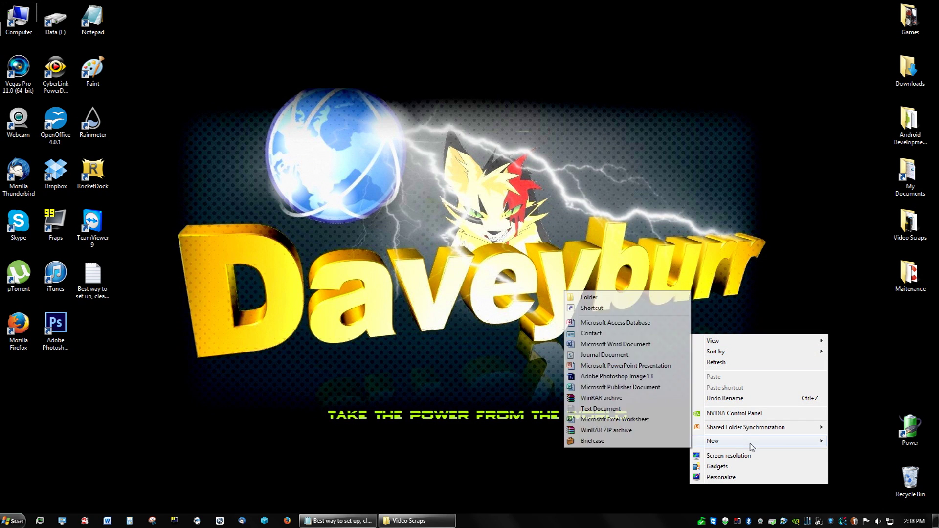
pyautogui.click(733, 251)
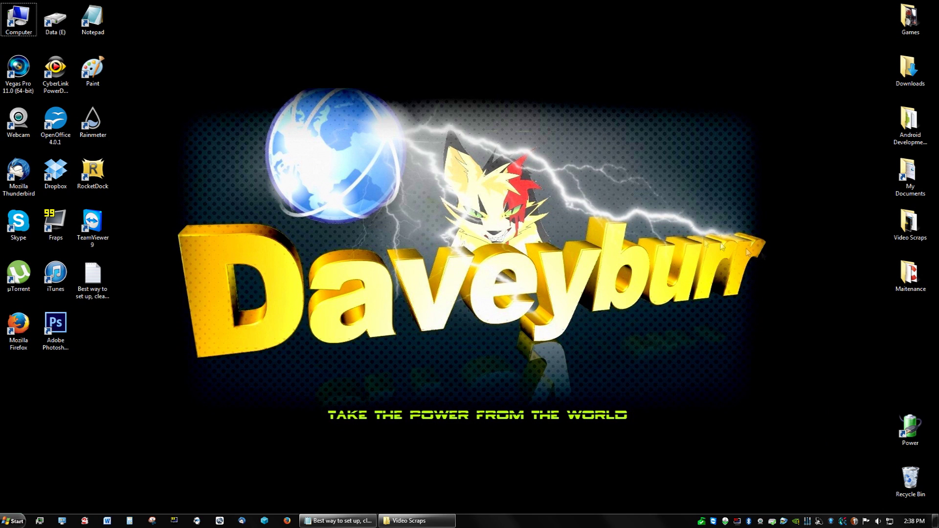
pyautogui.moveTo(908, 292)
pyautogui.doubleClick(910, 277)
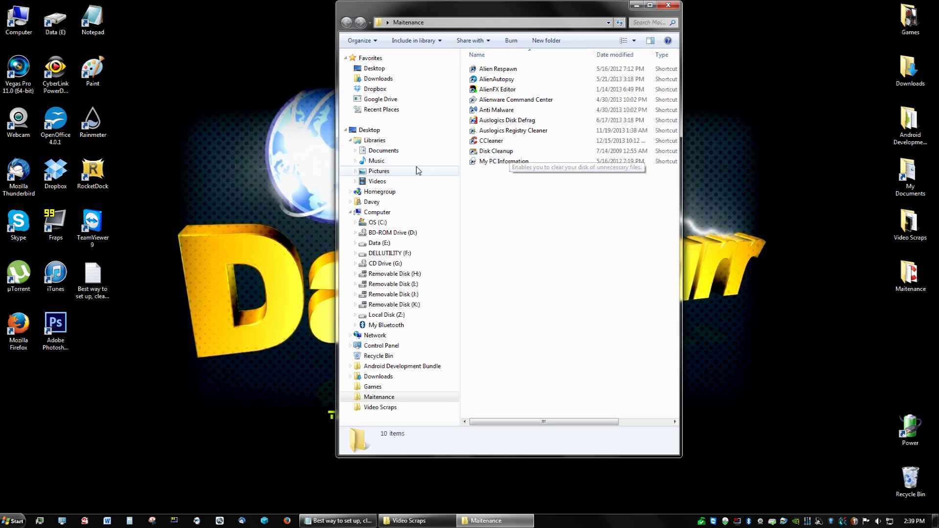
# Step: Check the Auslogics Registry Cleaner and Disk Defrag shortcuts in the Maitenance folder, then close it
pyautogui.click(13, 521)
pyautogui.click(539, 283)
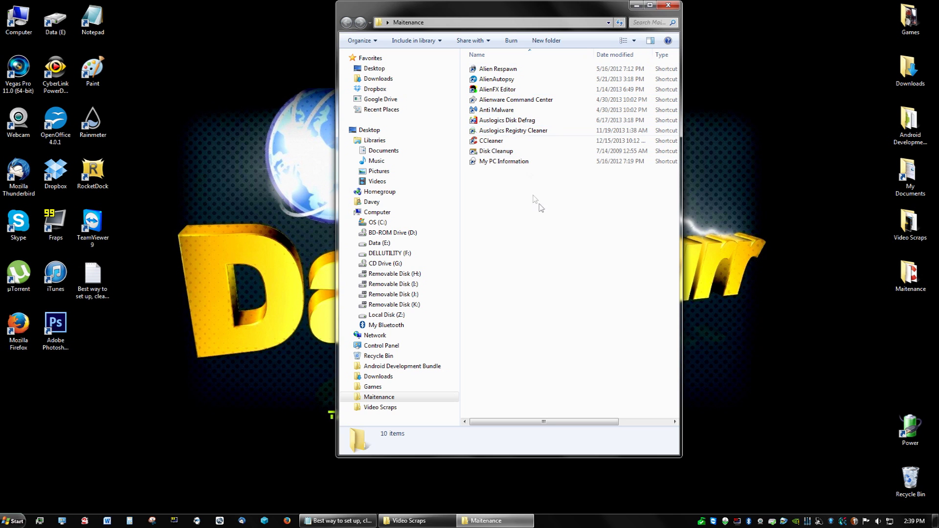
pyautogui.click(668, 5)
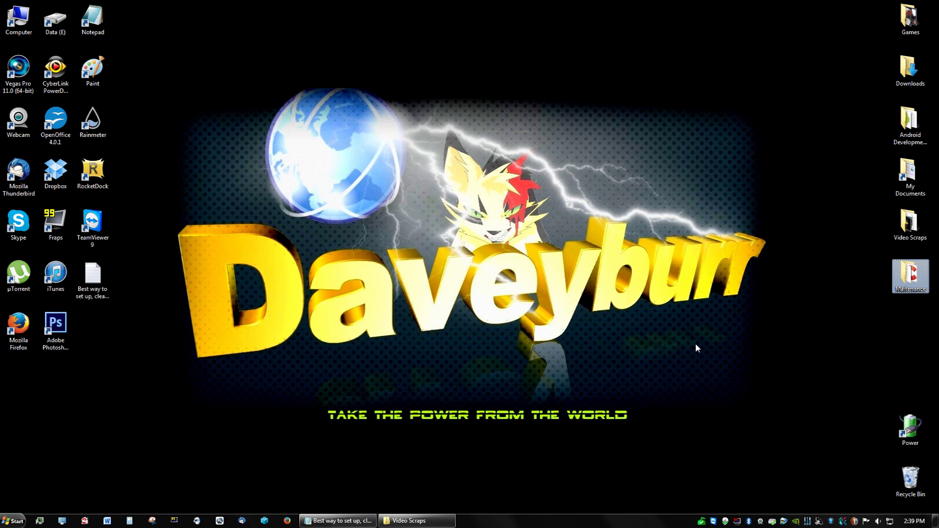
pyautogui.click(666, 439)
pyautogui.doubleClick(909, 274)
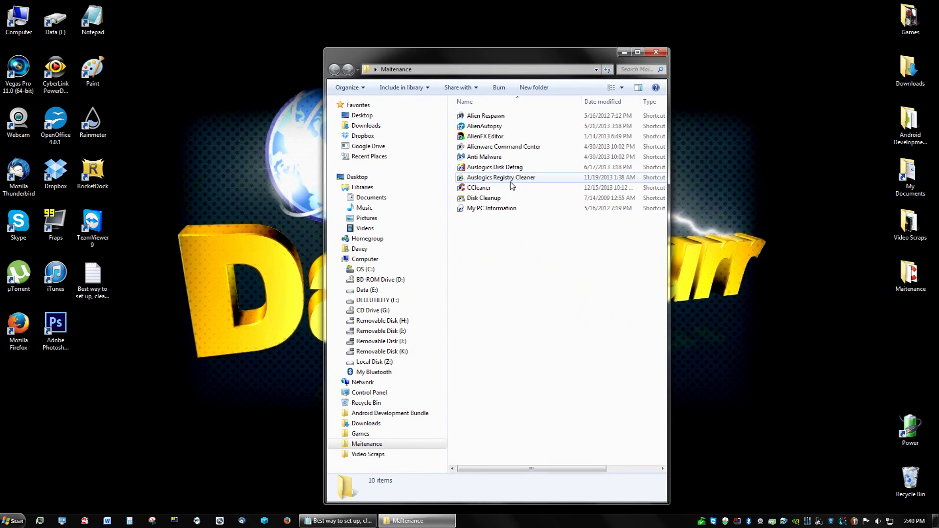
pyautogui.click(478, 179)
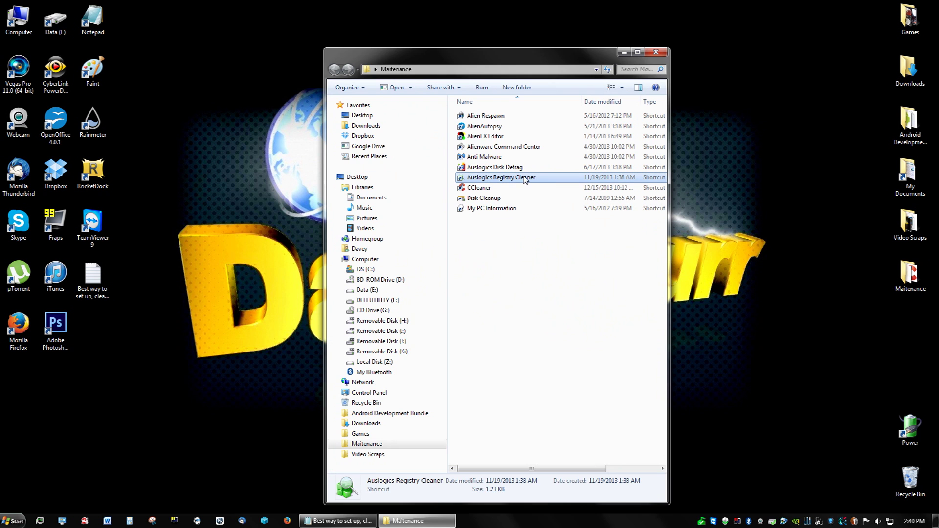
pyautogui.click(506, 168)
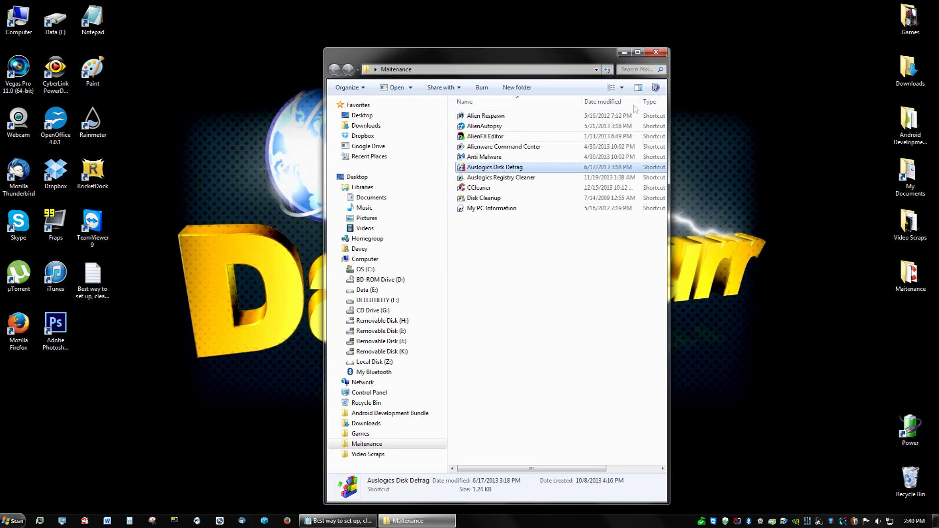
pyautogui.click(656, 51)
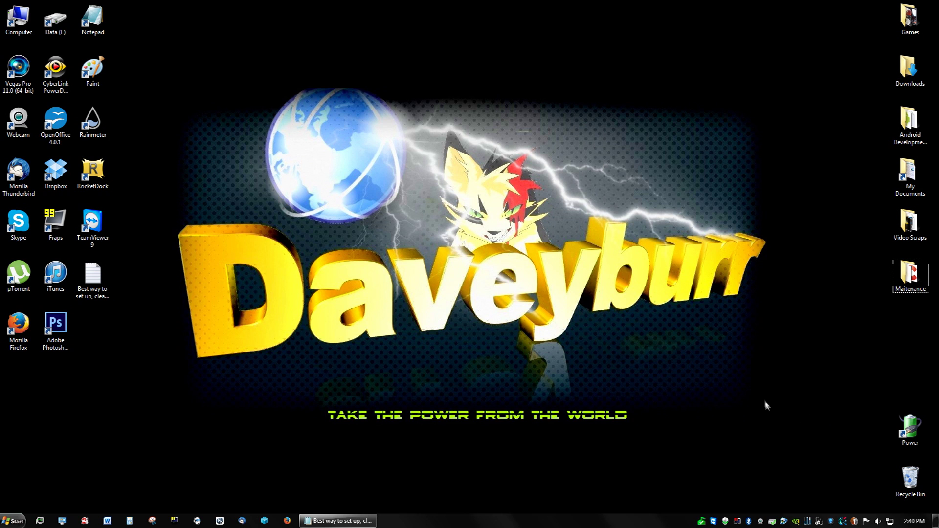
# Step: Find Power Options by searching 'power', review the additional power plans, then close it
pyautogui.click(12, 520)
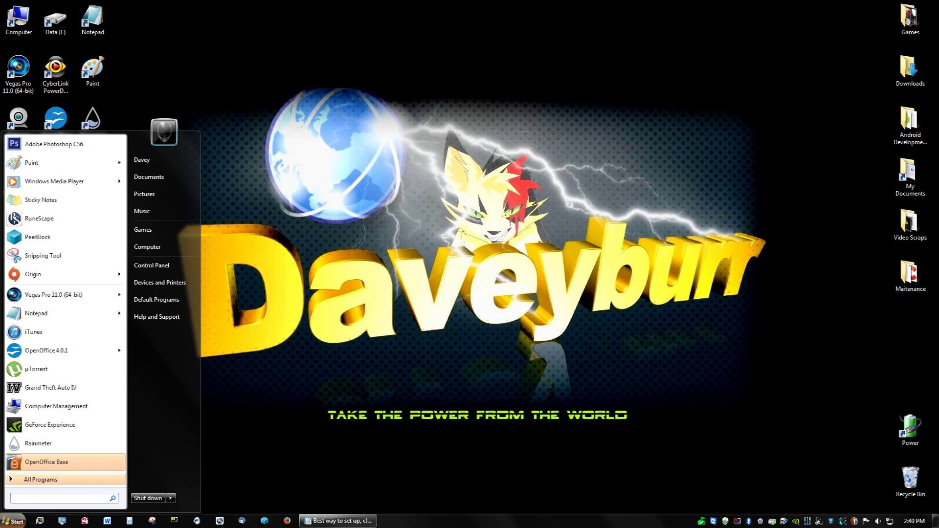
pyautogui.write('power')
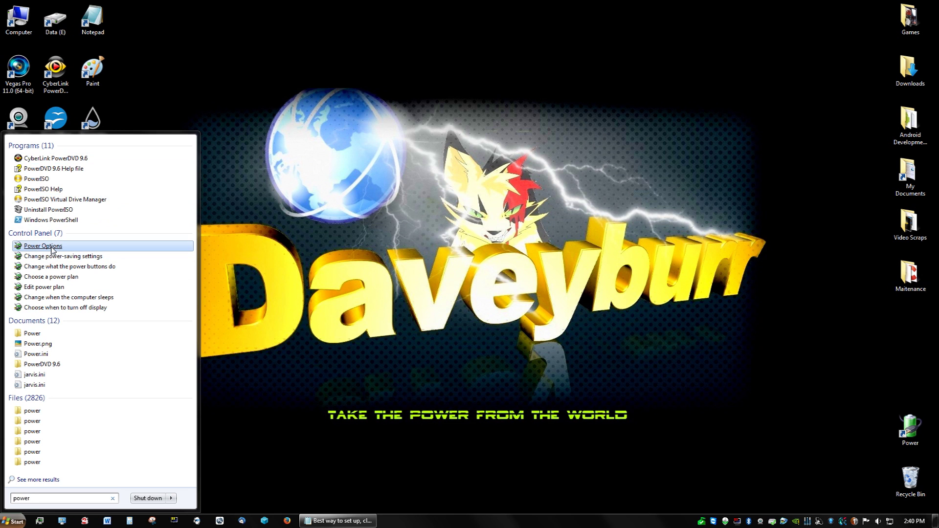
pyautogui.click(43, 246)
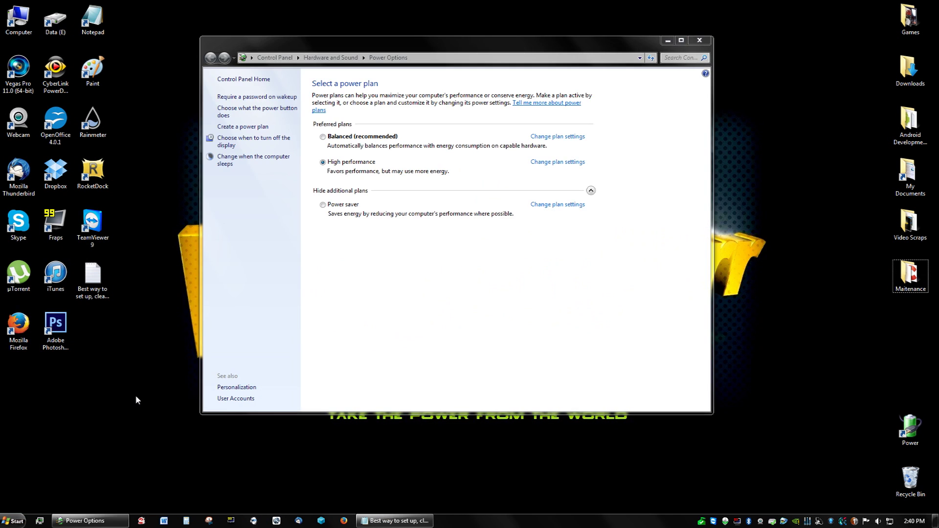
pyautogui.click(20, 522)
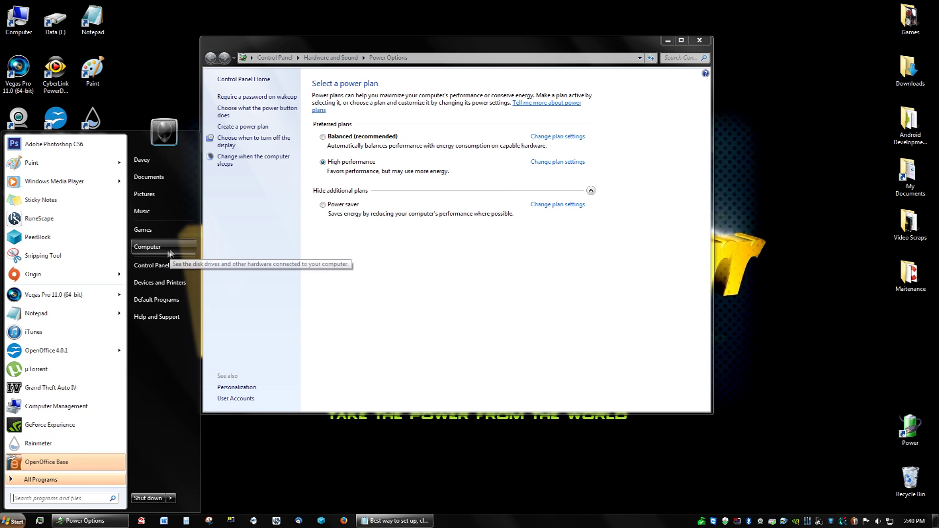
pyautogui.click(137, 245)
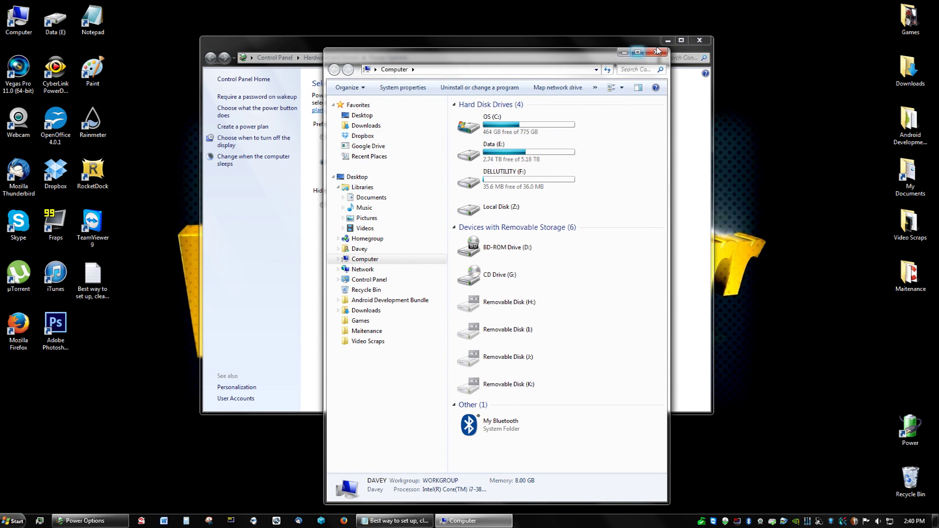
pyautogui.click(656, 52)
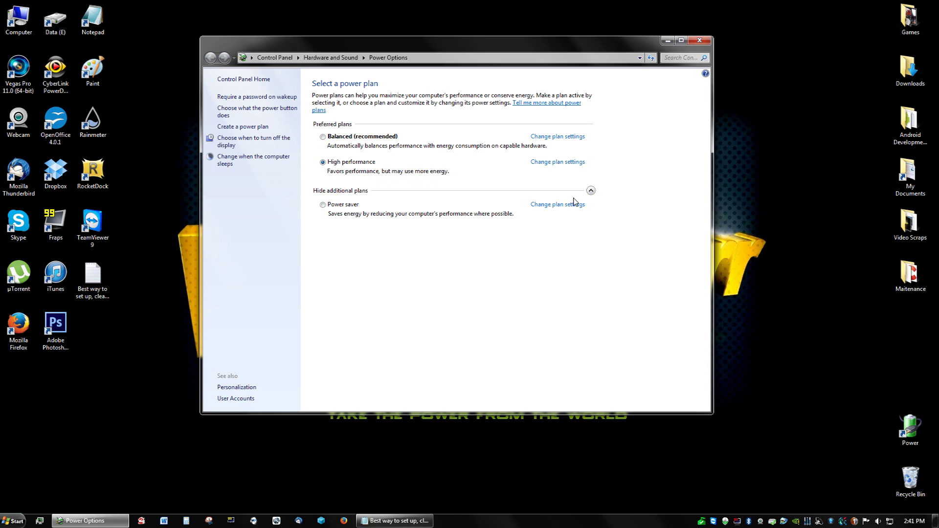
pyautogui.click(591, 192)
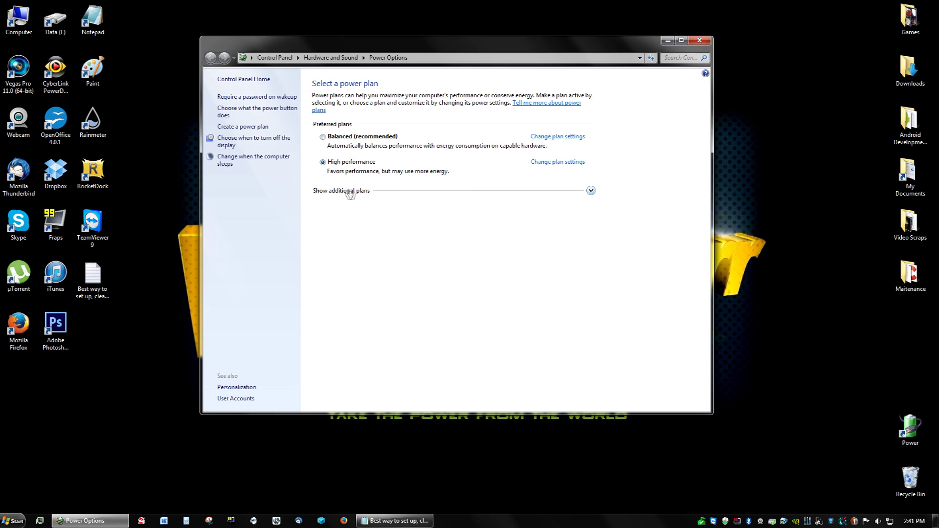
pyautogui.click(591, 191)
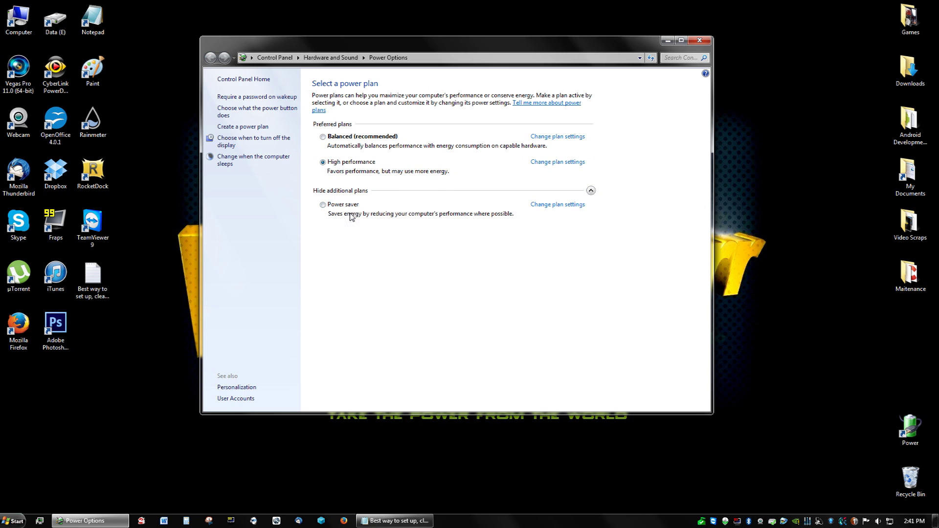
pyautogui.click(699, 40)
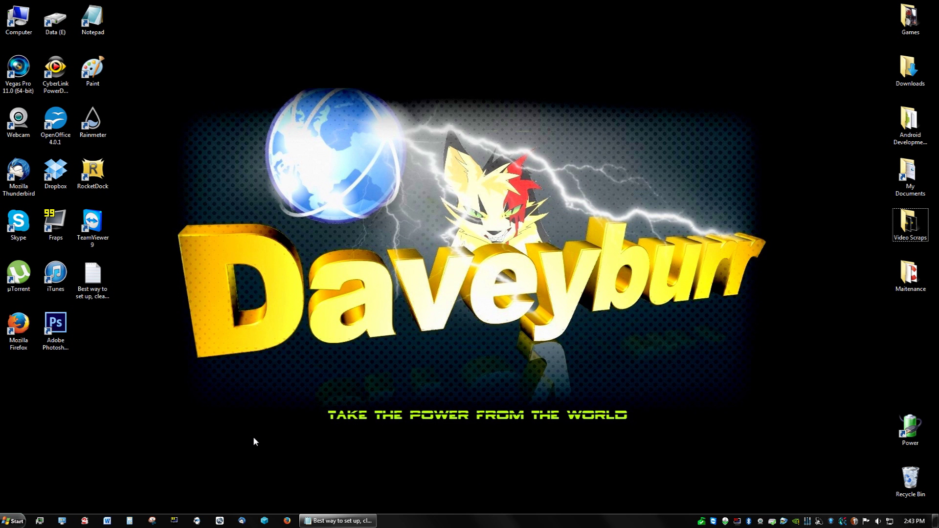
# Step: Create a Power Options desktop shortcut from Control Panel's Hardware and Sound page
pyautogui.click(12, 521)
pyautogui.write('po')
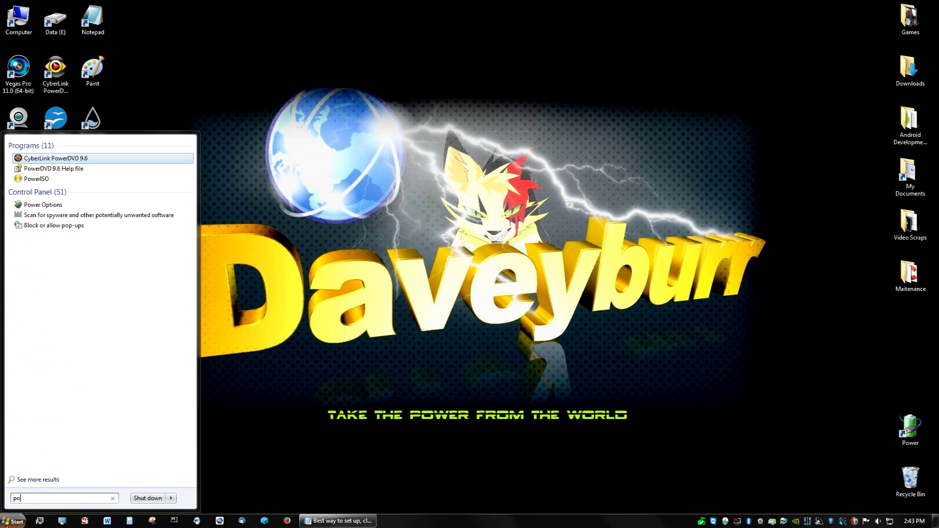
pyautogui.write('wer')
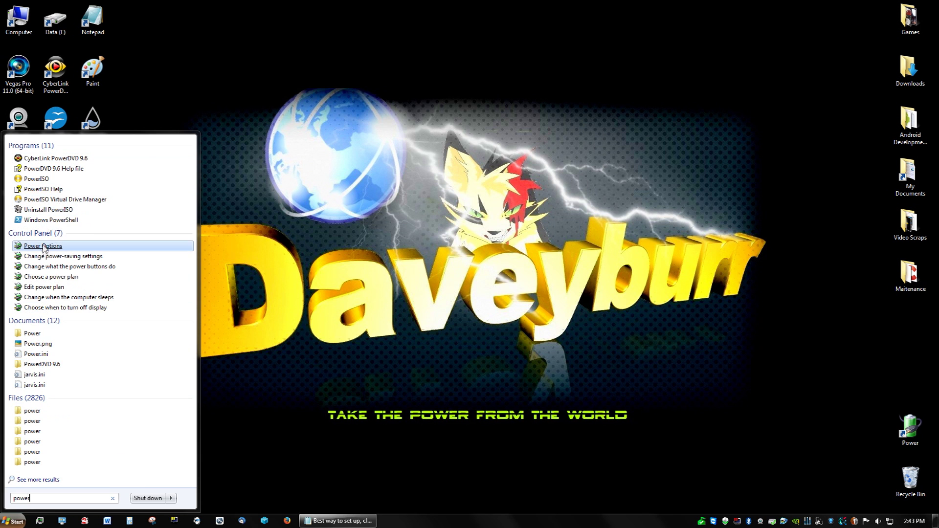
pyautogui.click(43, 246)
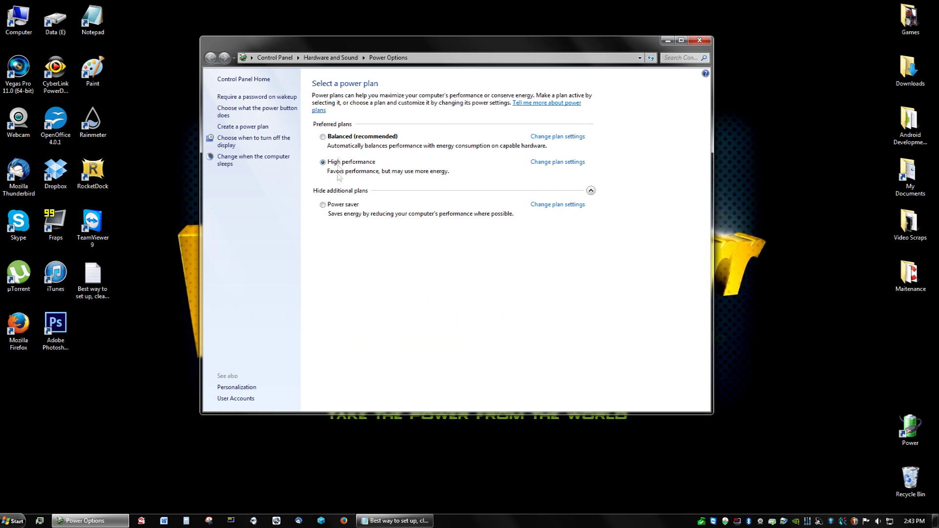
pyautogui.click(351, 61)
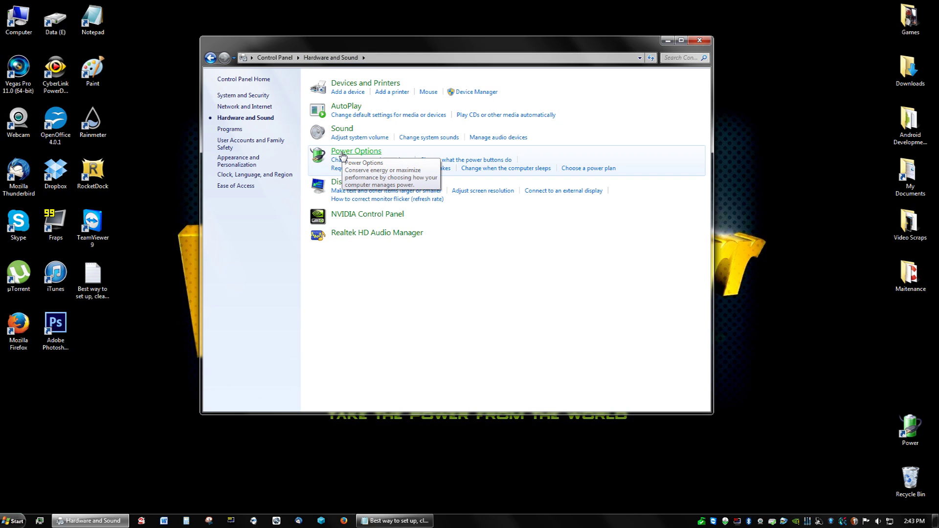
pyautogui.moveTo(342, 155); pyautogui.dragTo(758, 239)
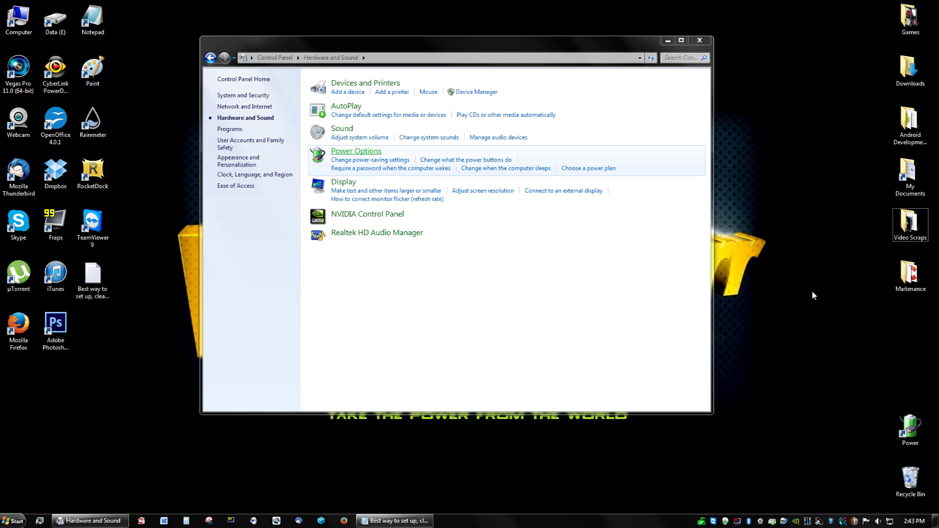
pyautogui.click(701, 42)
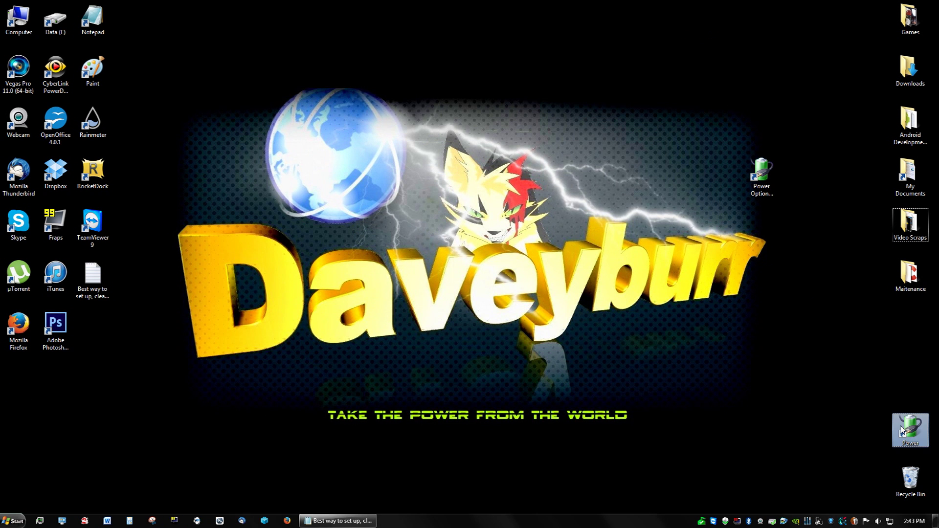
# Step: Delete the duplicate Power Options shortcut and confirm High performance through the Power desktop shortcut
pyautogui.rightClick(768, 200)
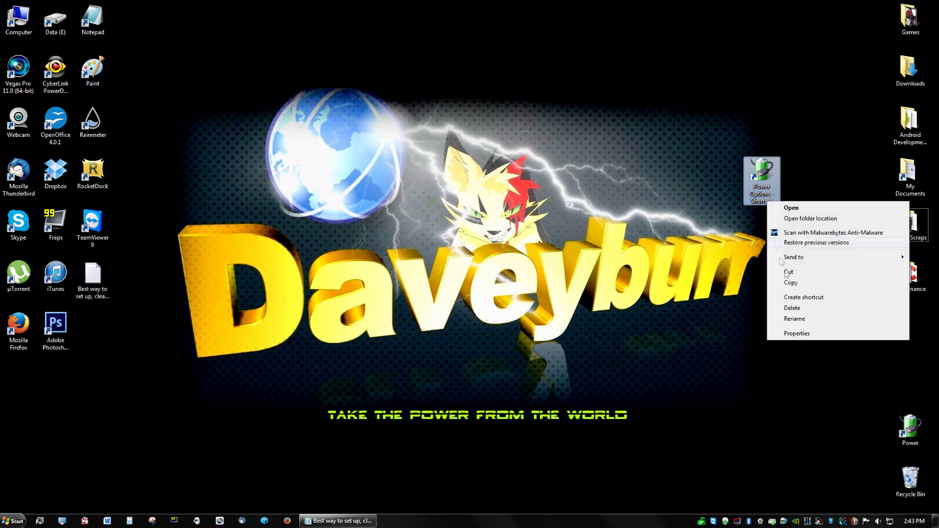
pyautogui.click(795, 307)
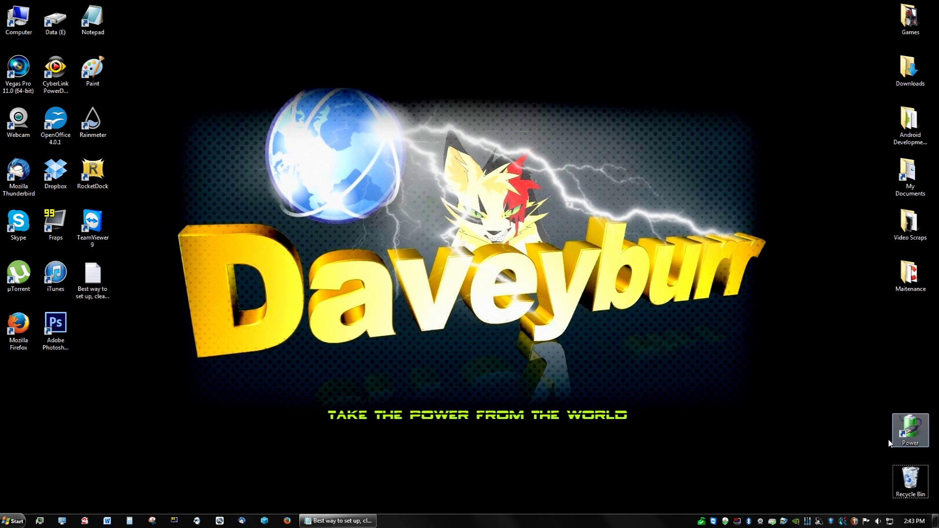
pyautogui.doubleClick(909, 431)
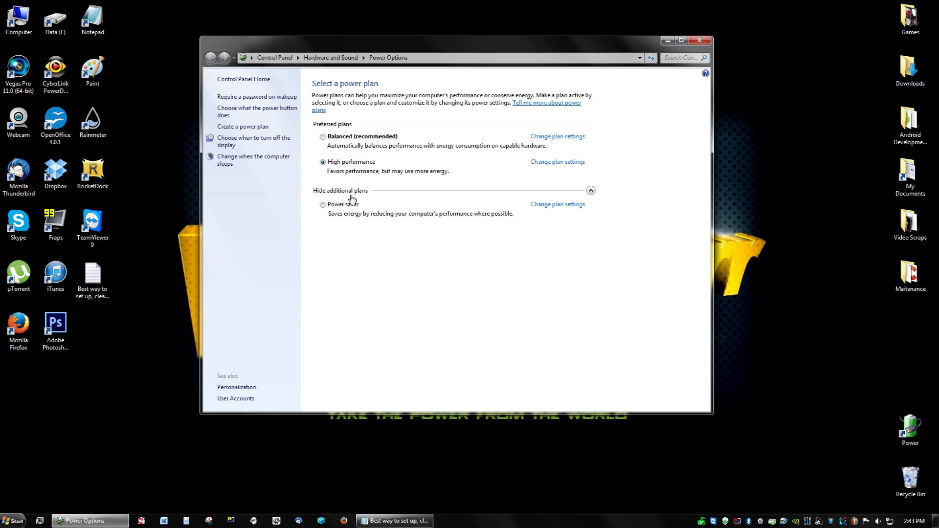
pyautogui.click(699, 40)
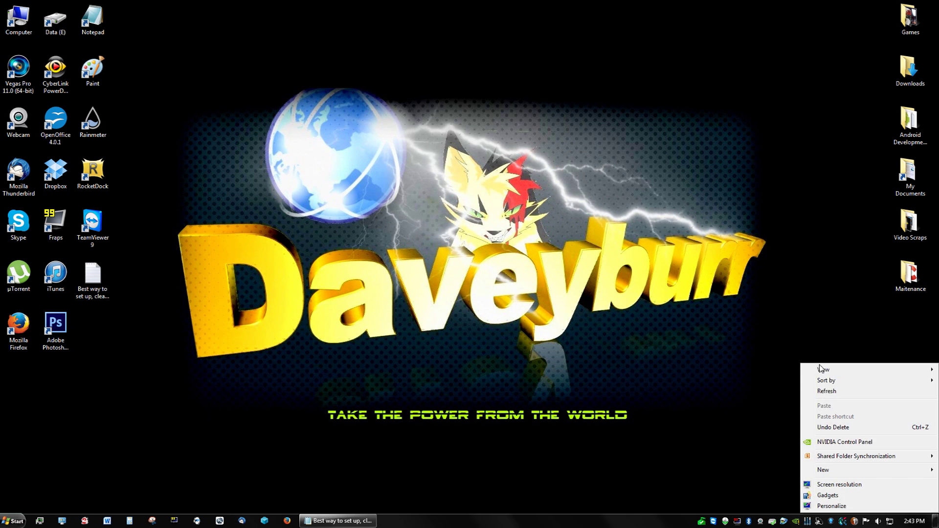
pyautogui.rightClick(800, 365)
# Step: Refresh the desktop and open Control Panel's Uninstall a program list
pyautogui.click(826, 392)
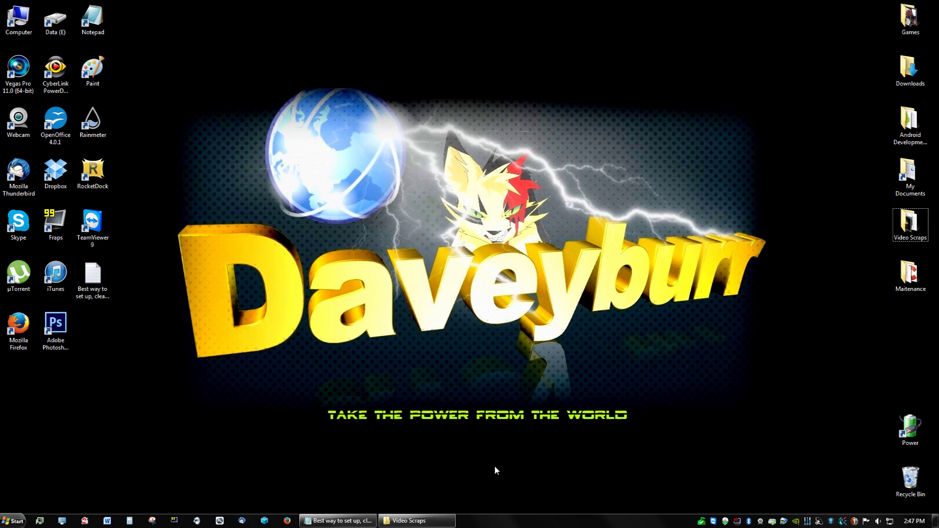
pyautogui.click(15, 521)
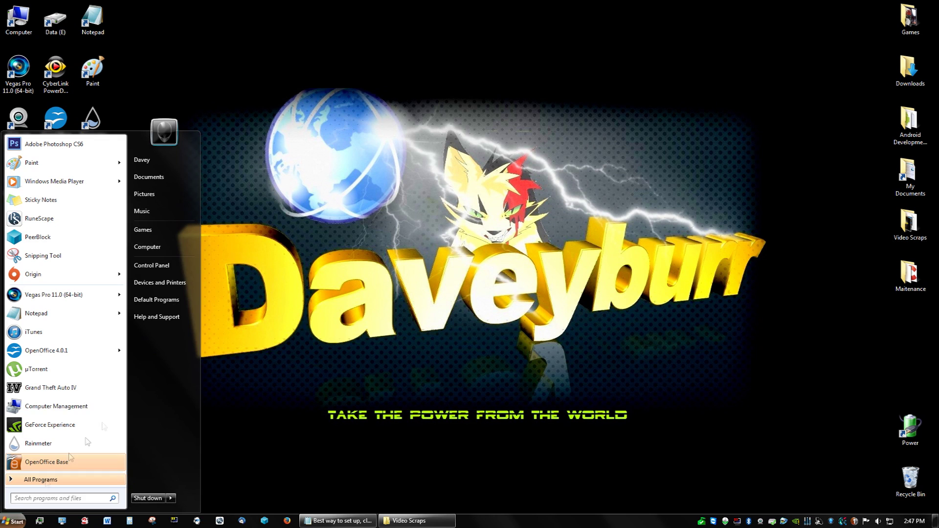
pyautogui.click(175, 267)
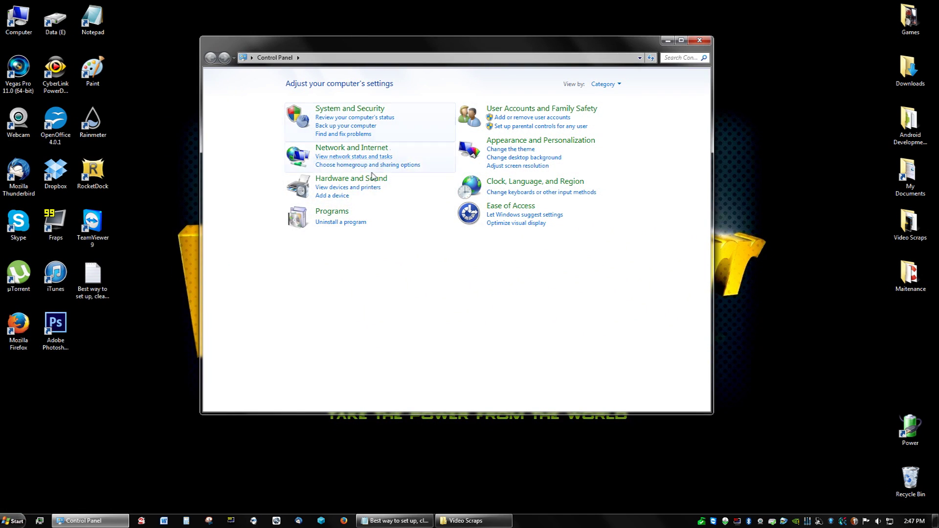
pyautogui.click(338, 223)
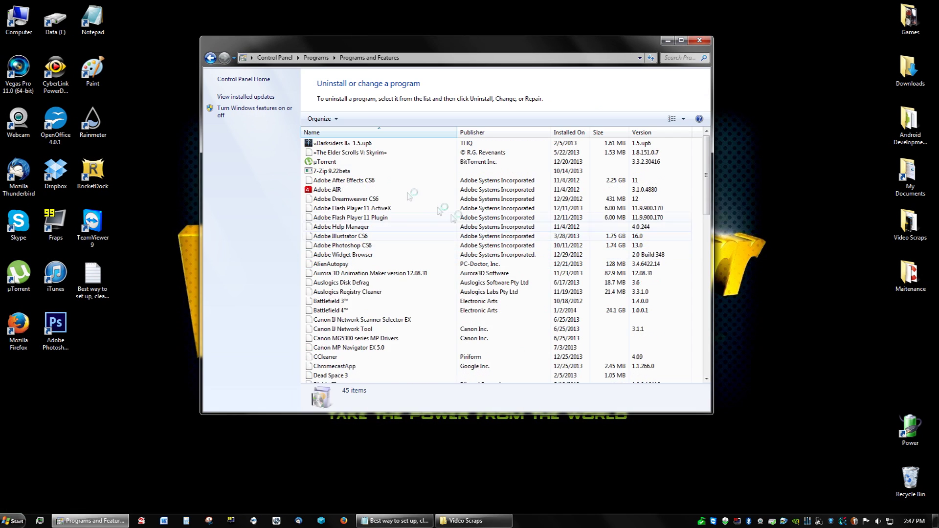
# Step: Inspect Adobe After Effects CS6, Aurora 3D Animation Maker and Visual C++ 2008 x86 in the list
pyautogui.click(416, 180)
pyautogui.scroll(-3, 455, 301)
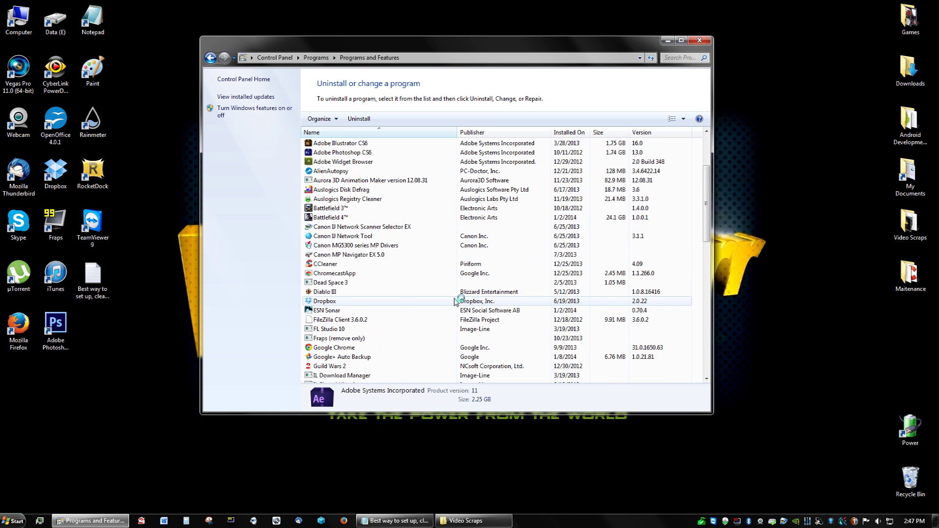
pyautogui.scroll(-8, 455, 300)
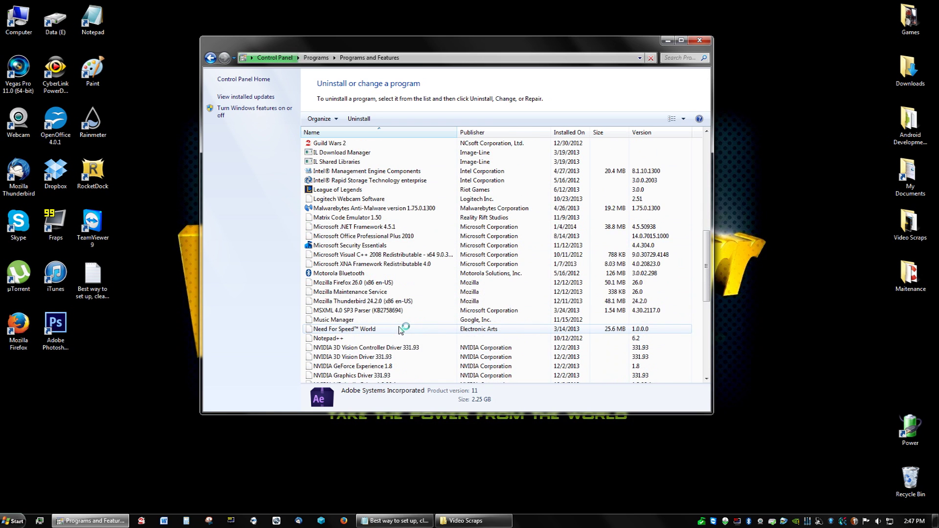
pyautogui.scroll(-4, 400, 330)
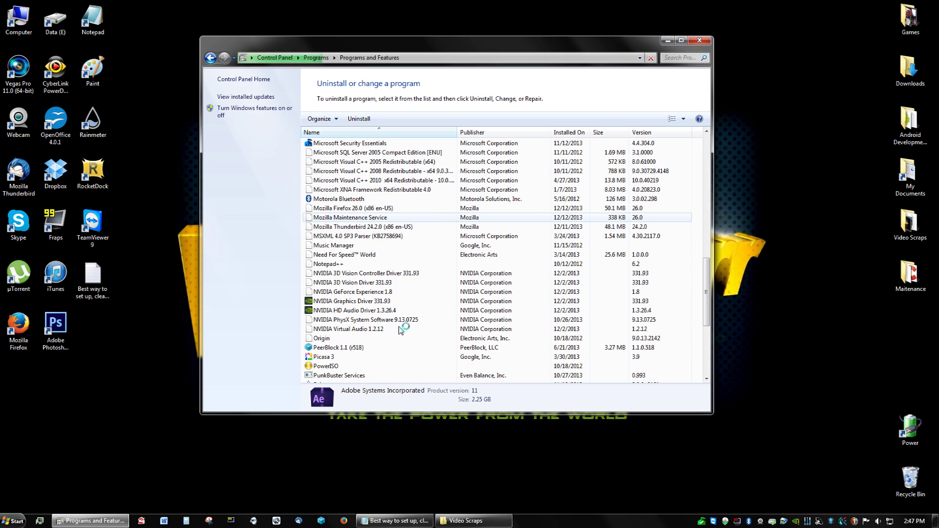
pyautogui.scroll(-5, 400, 330)
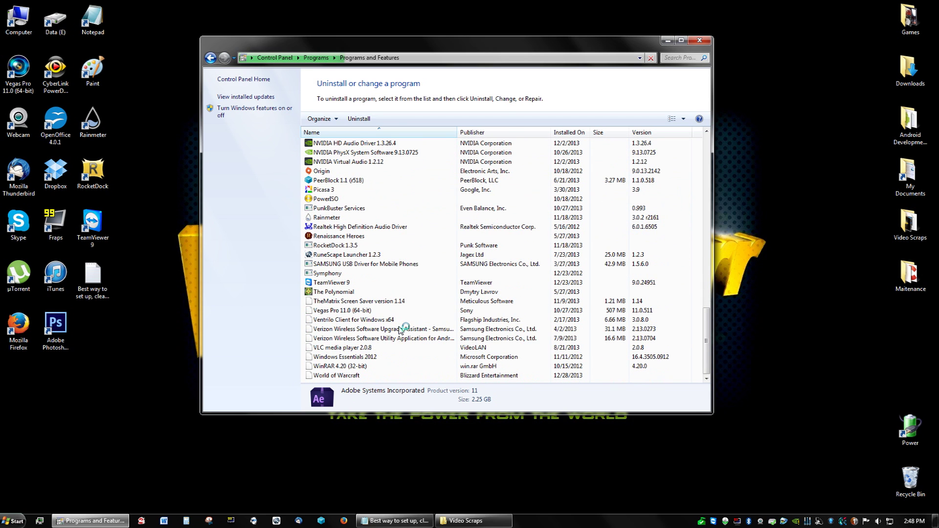
pyautogui.scroll(1, 401, 330)
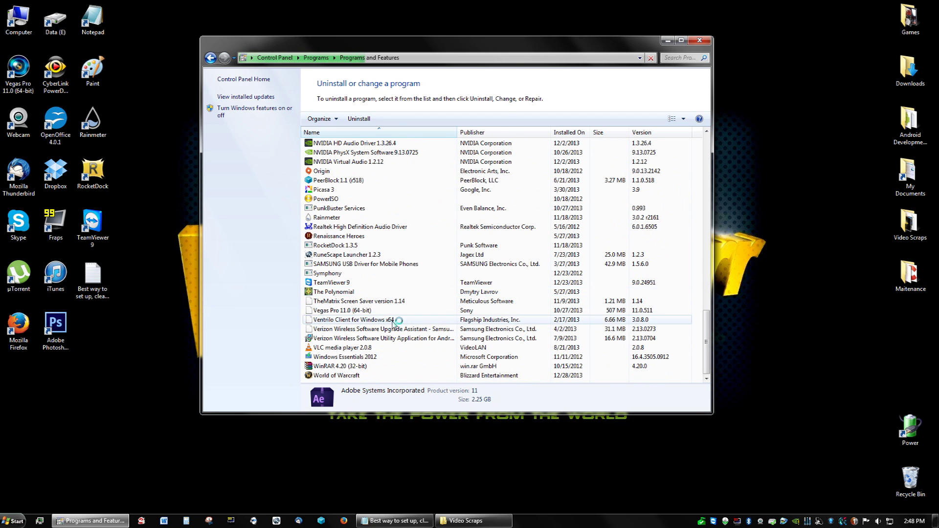
pyautogui.scroll(8, 394, 324)
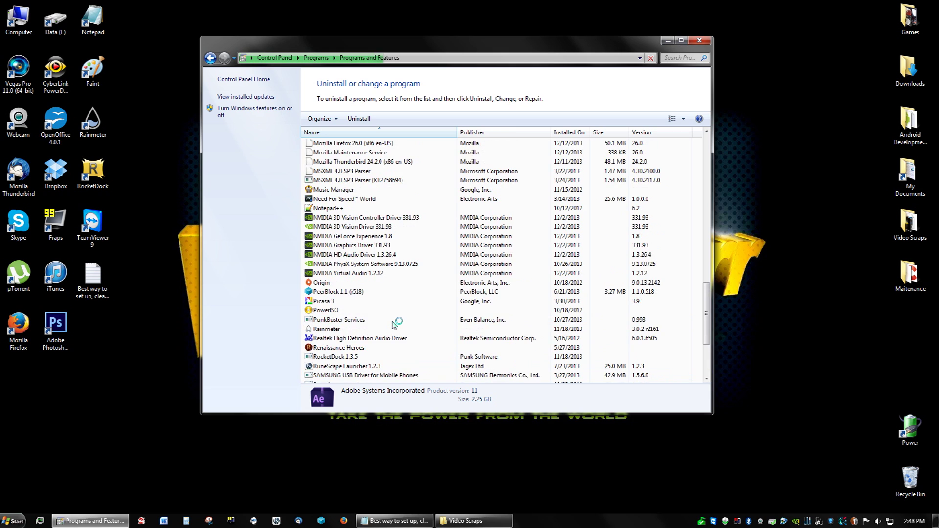
pyautogui.scroll(12, 395, 324)
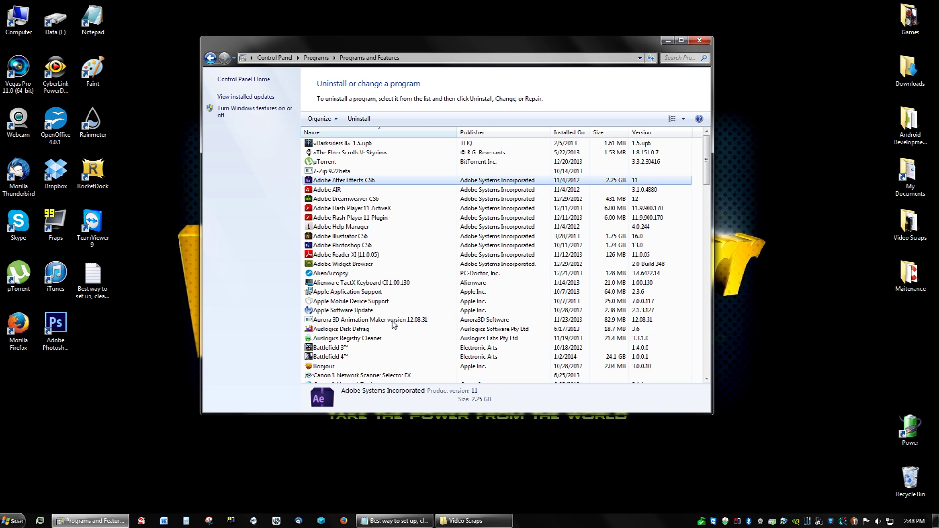
pyautogui.click(392, 320)
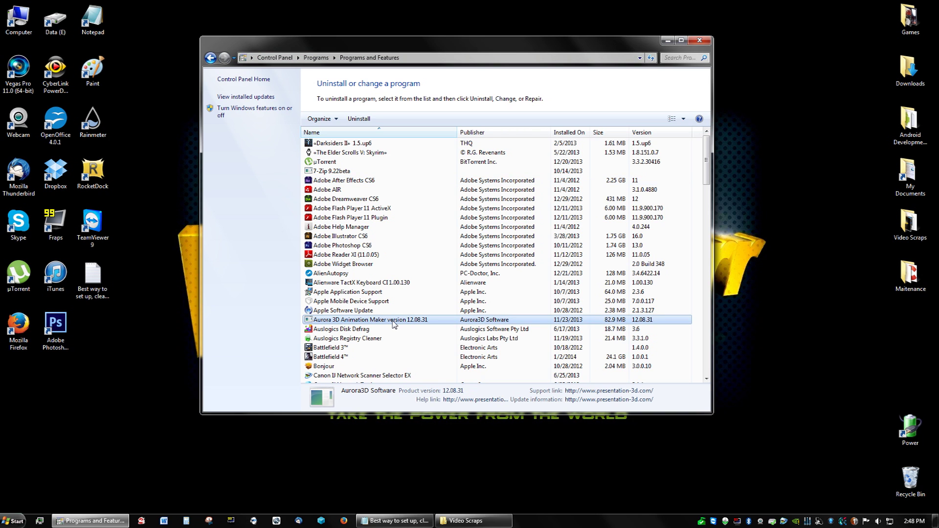
pyautogui.scroll(-20, 393, 323)
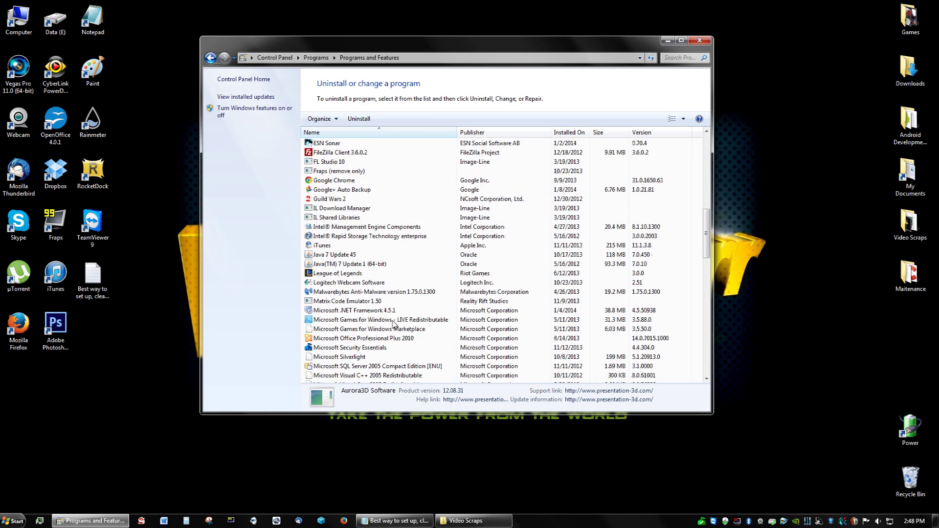
pyautogui.scroll(-2, 392, 324)
pyautogui.click(319, 274)
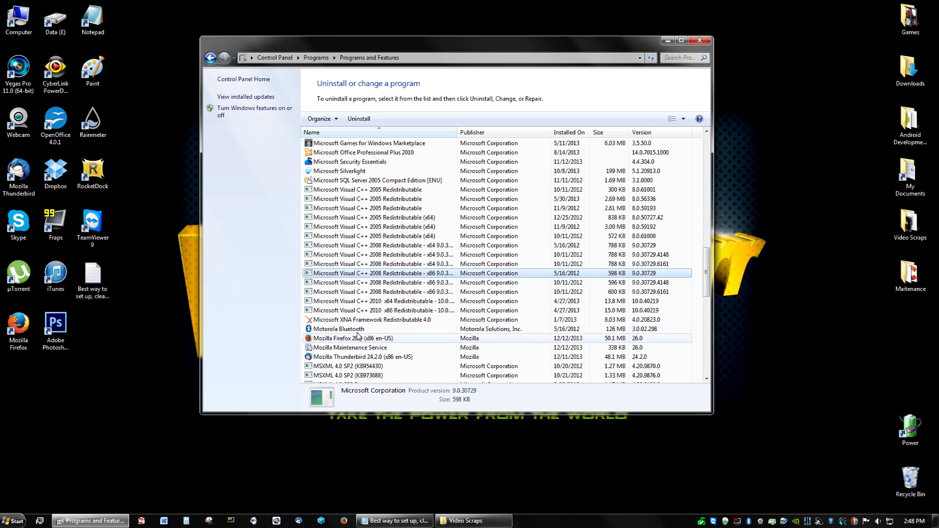
# Step: Check Crysis 2, Dead Space 3, Diablo III and Fraps, then pick Google+ Auto Backup for removal
pyautogui.scroll(1, 356, 333)
pyautogui.scroll(15, 357, 336)
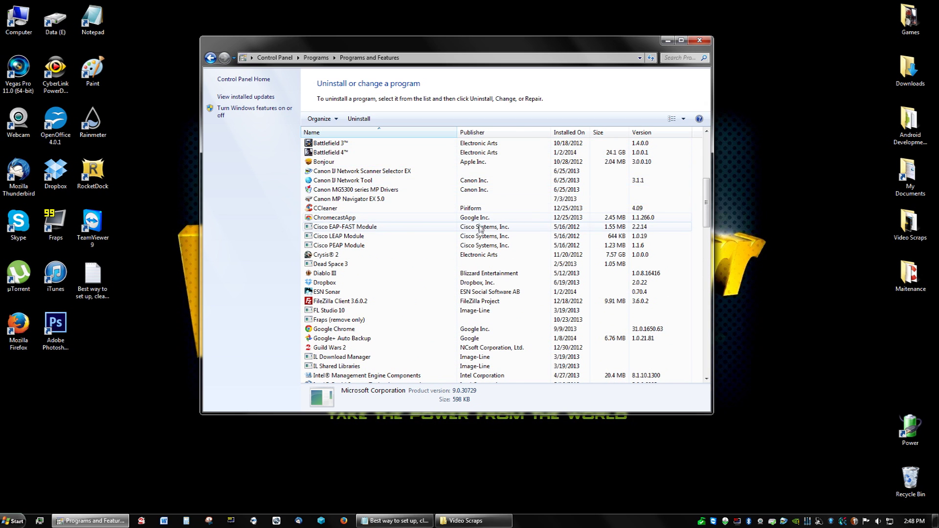
pyautogui.click(481, 258)
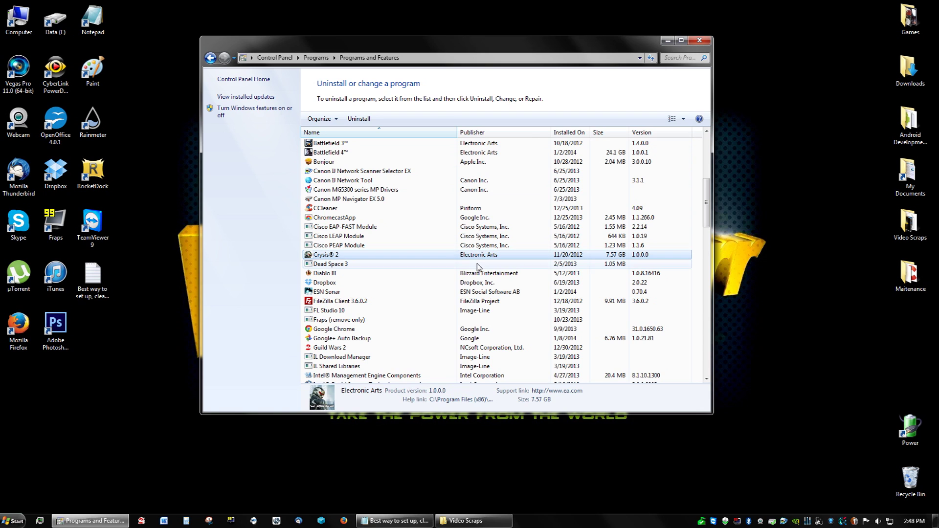
pyautogui.click(476, 266)
pyautogui.click(473, 274)
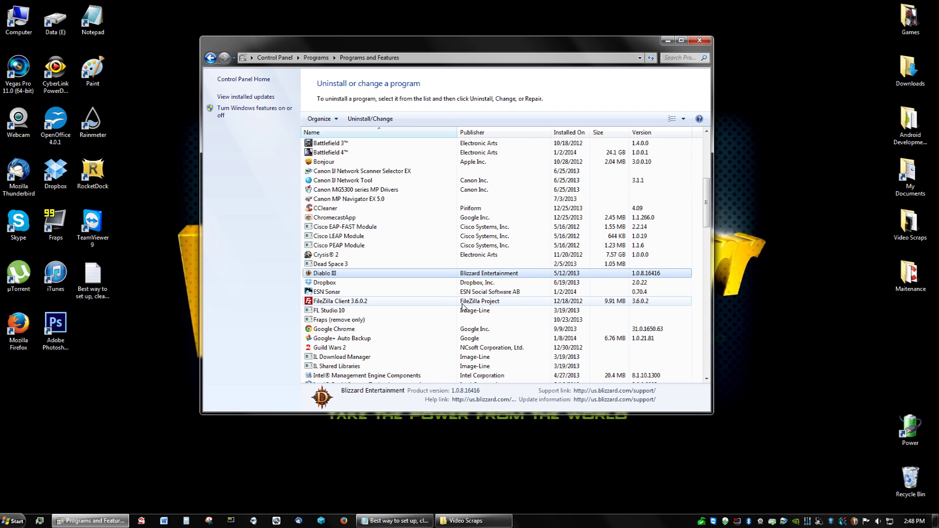
pyautogui.click(386, 320)
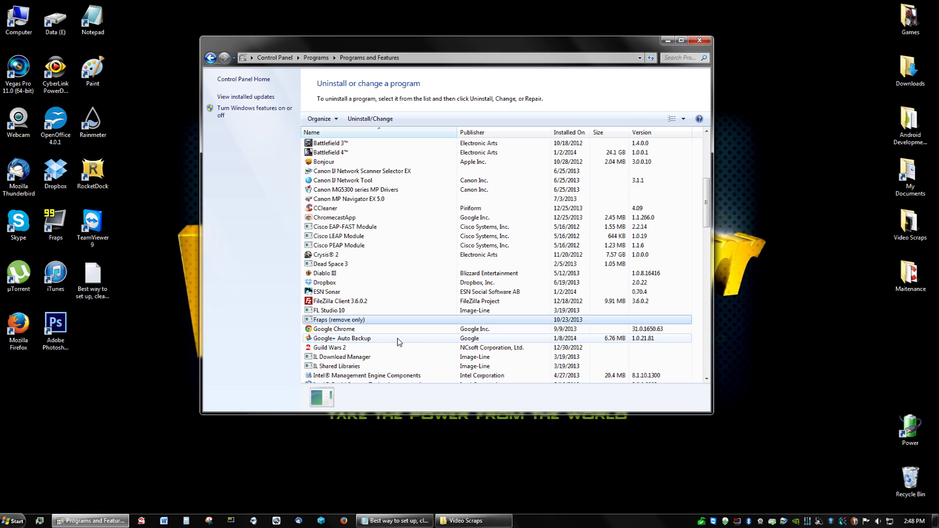
pyautogui.click(389, 338)
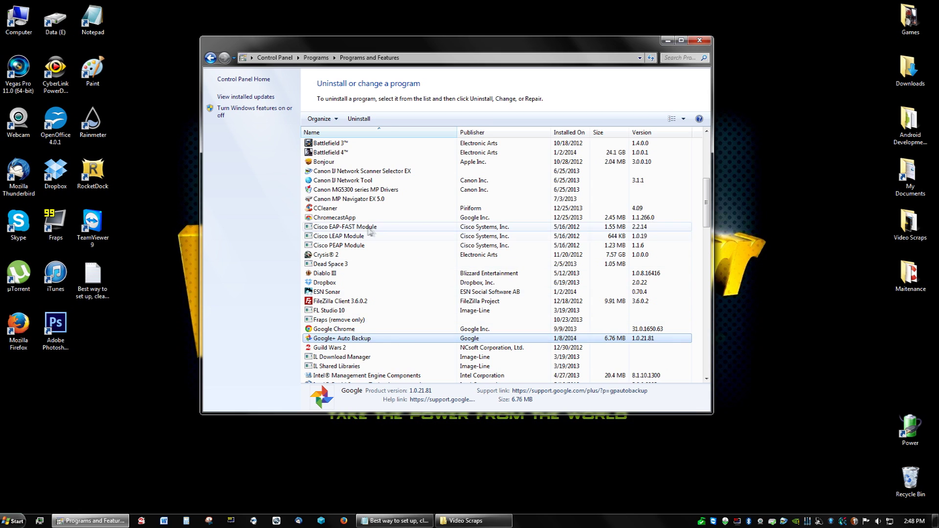
pyautogui.scroll(-1, 364, 338)
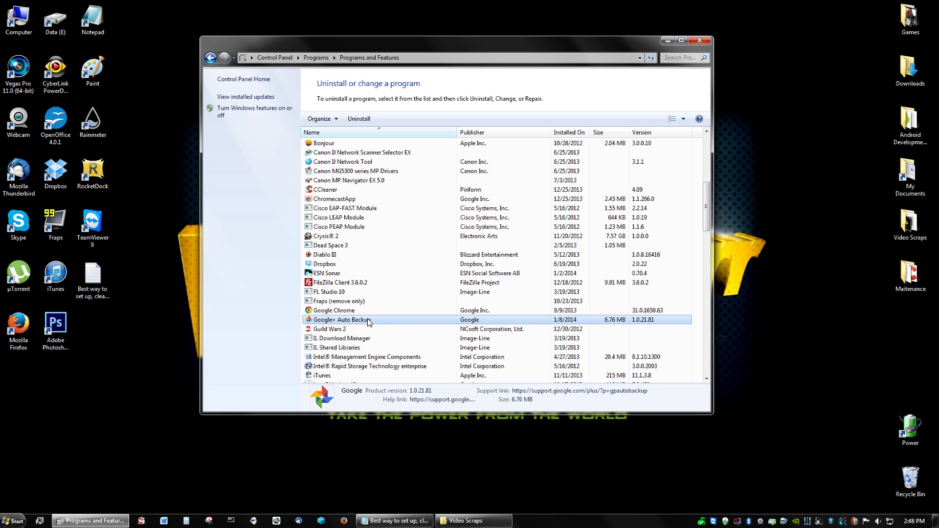
pyautogui.rightClick(369, 321)
# Step: Uninstall Google+ Auto Backup, confirming with Yes, then select IL Shared Libraries
pyautogui.click(386, 327)
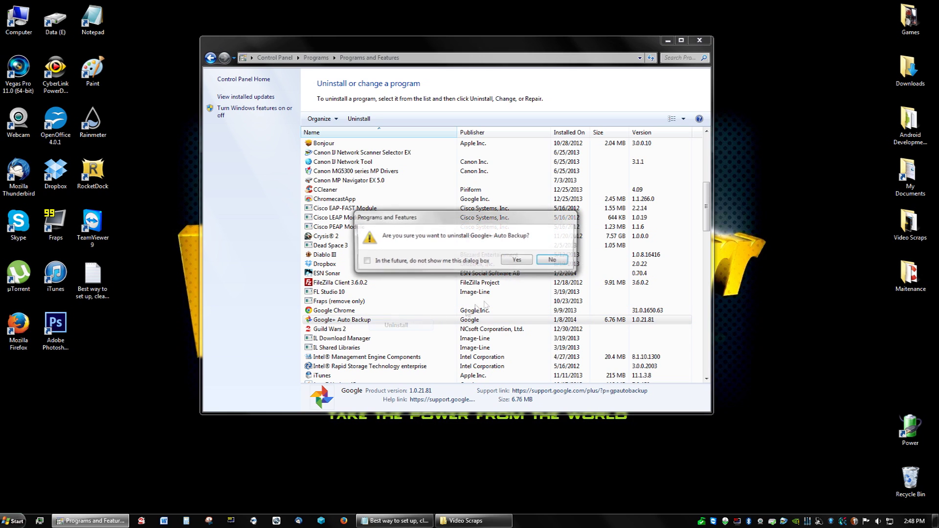
pyautogui.click(517, 260)
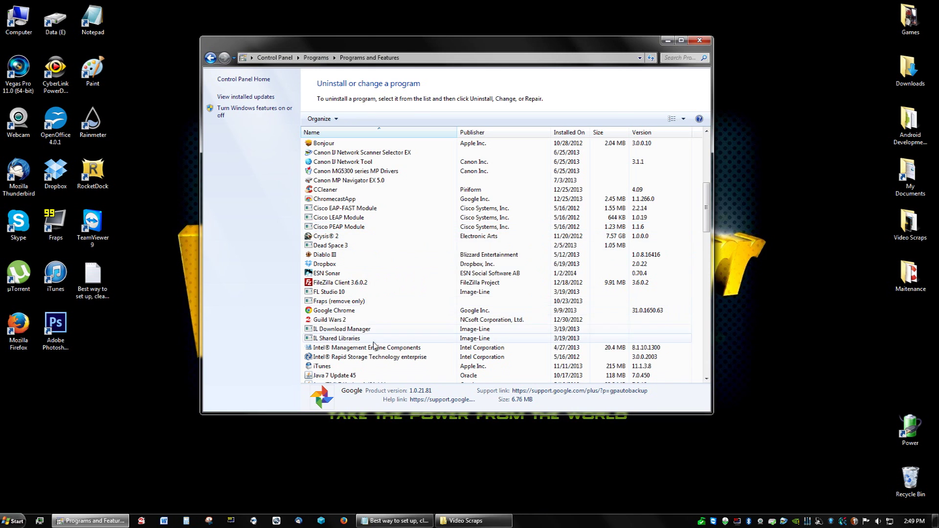
pyautogui.click(373, 342)
pyautogui.scroll(-13, 374, 342)
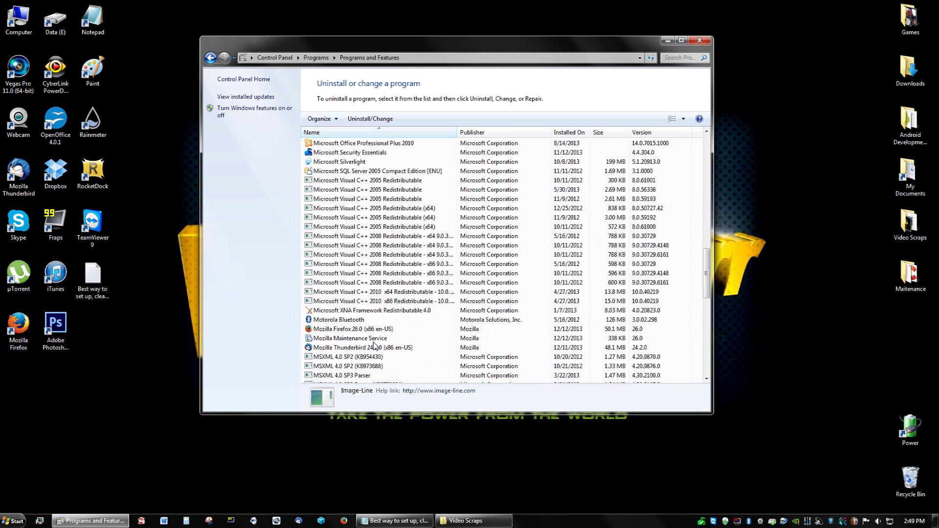
pyautogui.scroll(-12, 374, 345)
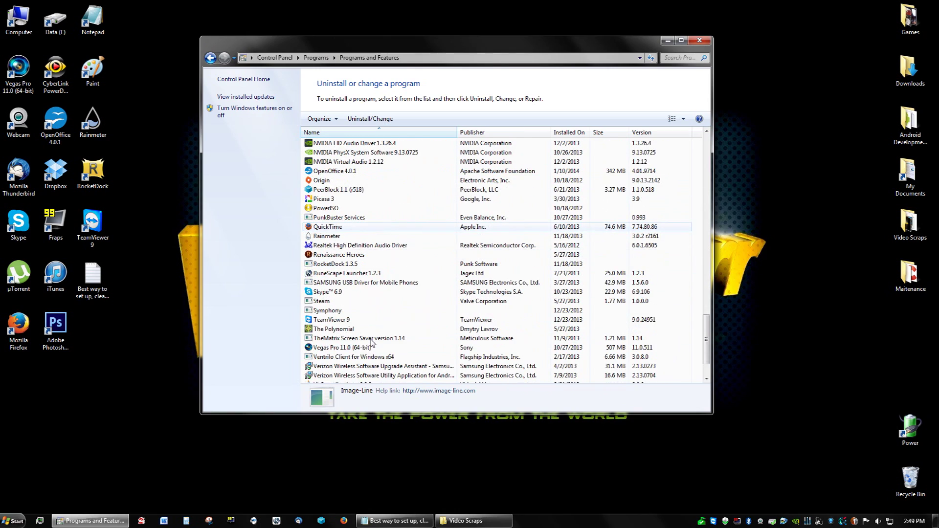
pyautogui.scroll(-2, 371, 343)
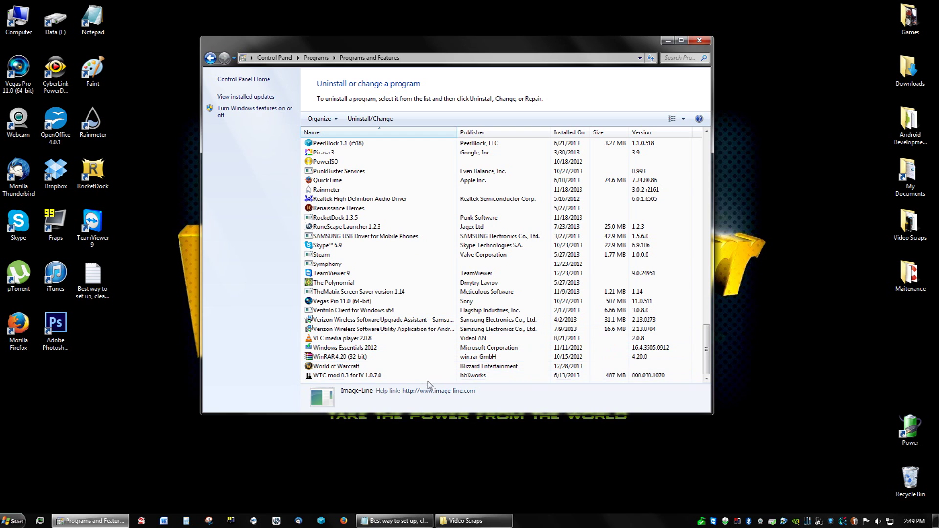
pyautogui.scroll(9, 411, 372)
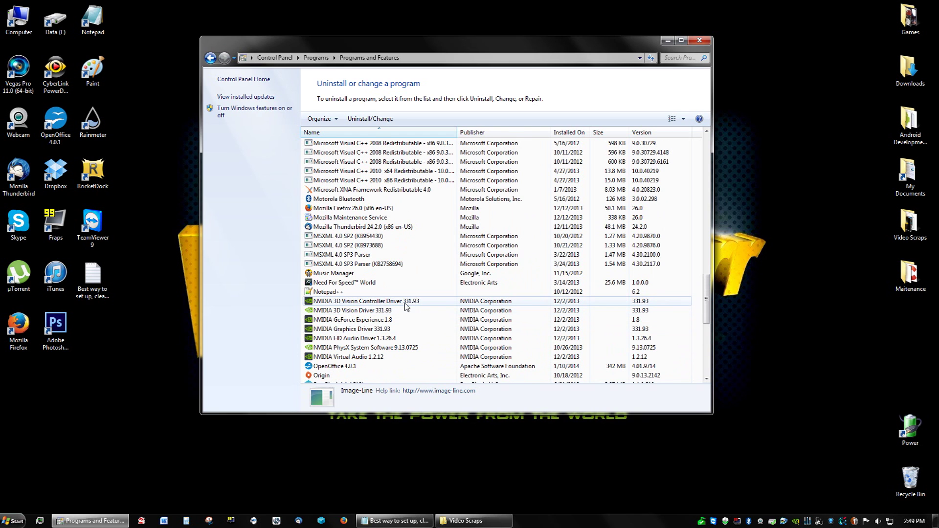
pyautogui.click(391, 293)
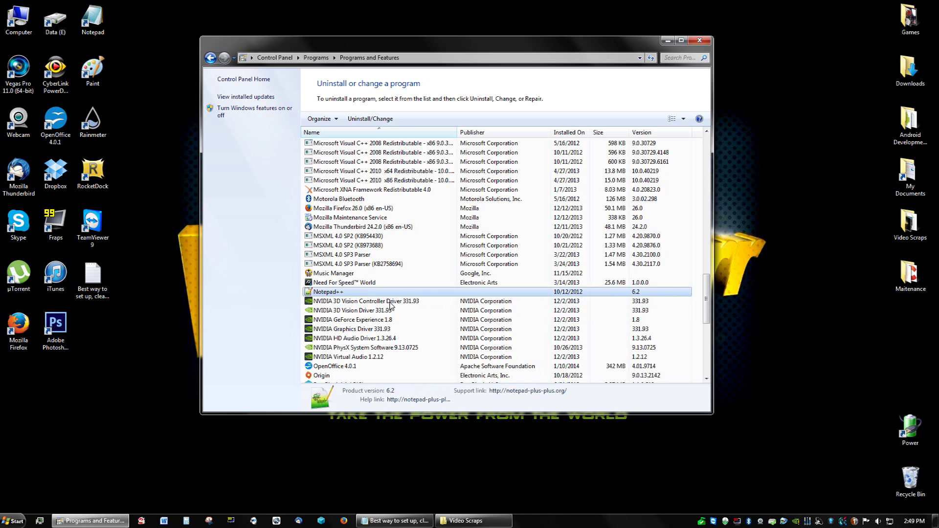
pyautogui.scroll(7, 390, 336)
pyautogui.scroll(11, 390, 336)
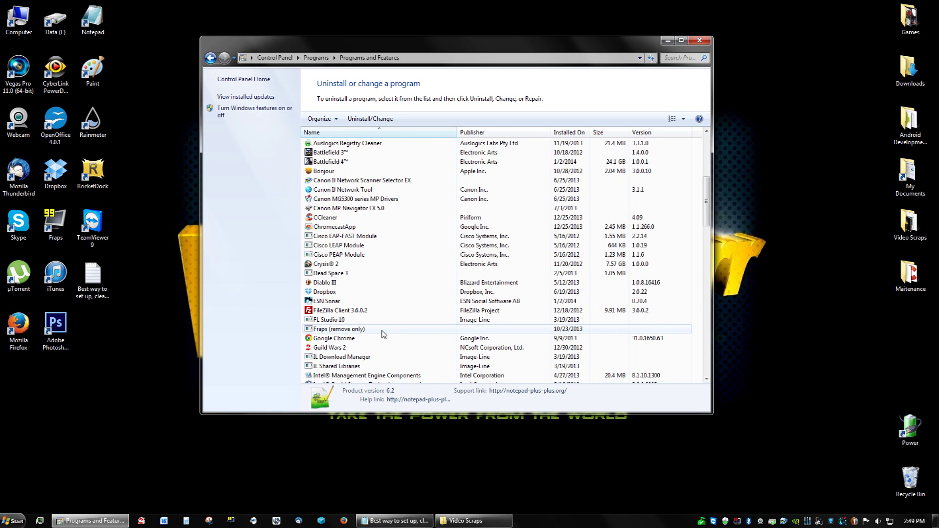
pyautogui.scroll(3, 384, 335)
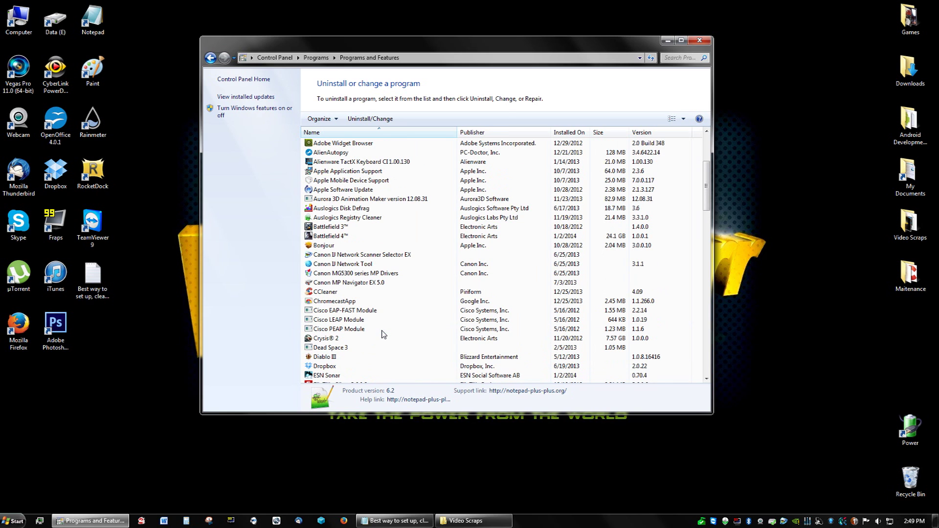
pyautogui.scroll(5, 384, 334)
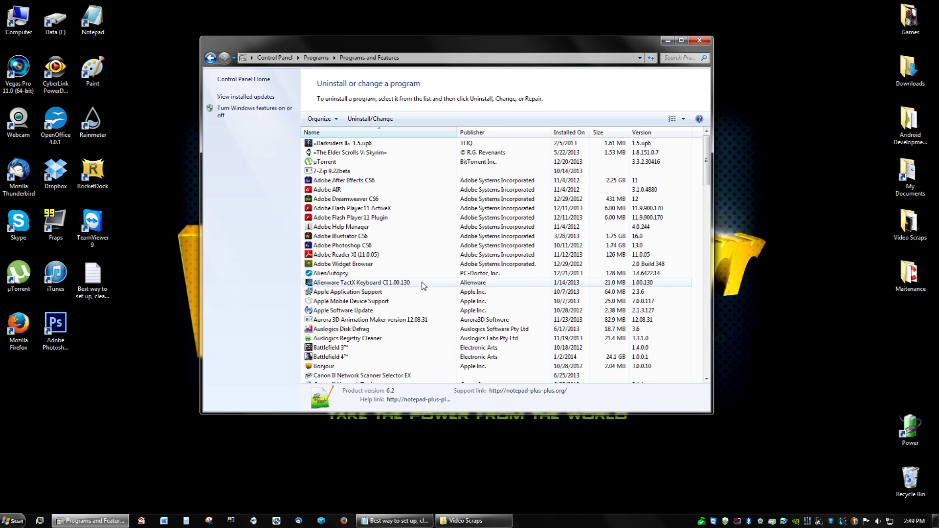
pyautogui.scroll(-5, 400, 329)
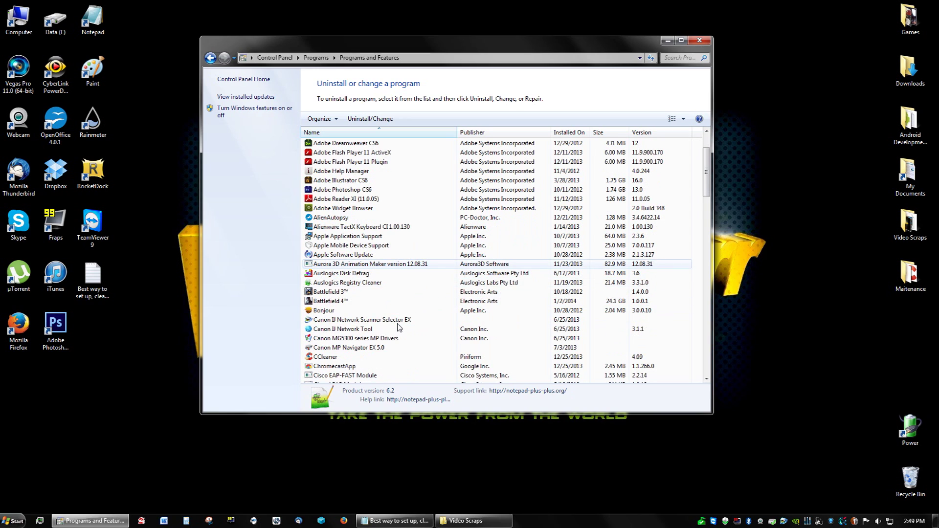
pyautogui.scroll(-14, 400, 328)
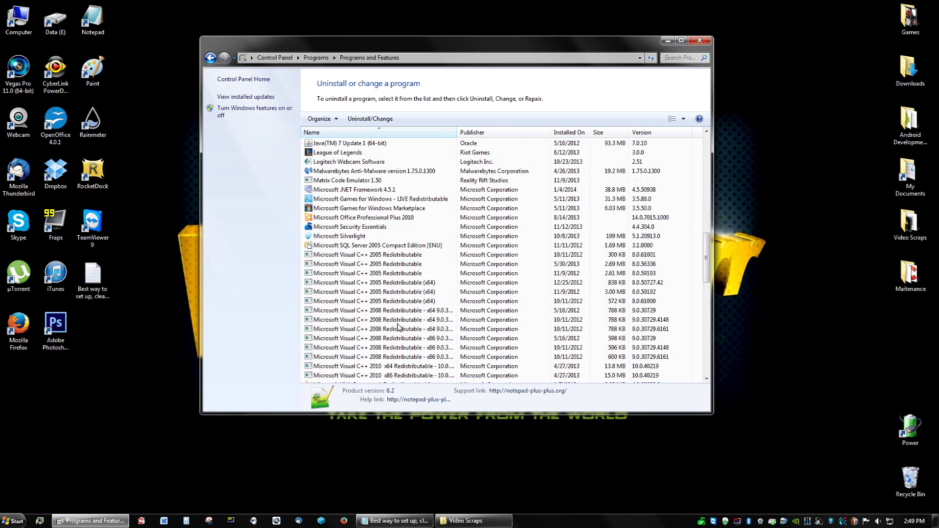
pyautogui.scroll(20, 399, 328)
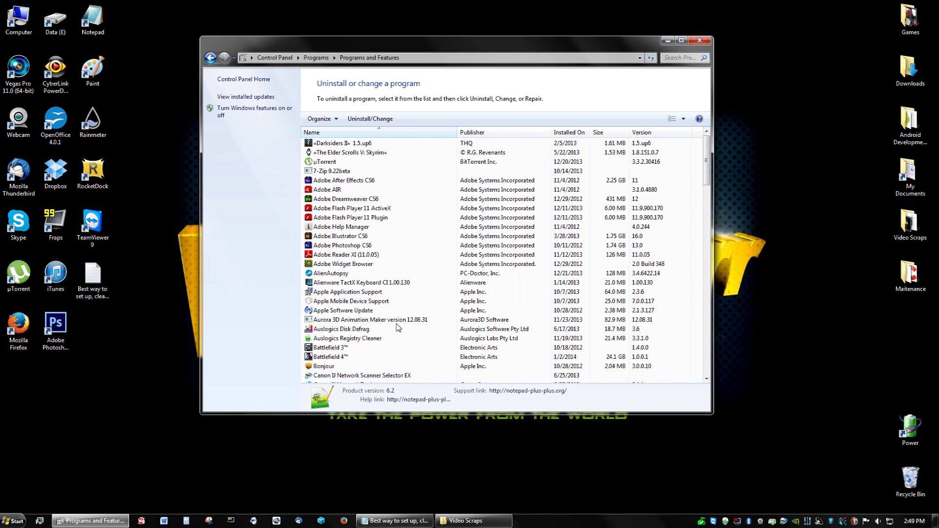
pyautogui.click(699, 40)
# Step: Refresh the desktop and open C:\Program Files (x86) through Computer
pyautogui.rightClick(500, 331)
pyautogui.click(526, 361)
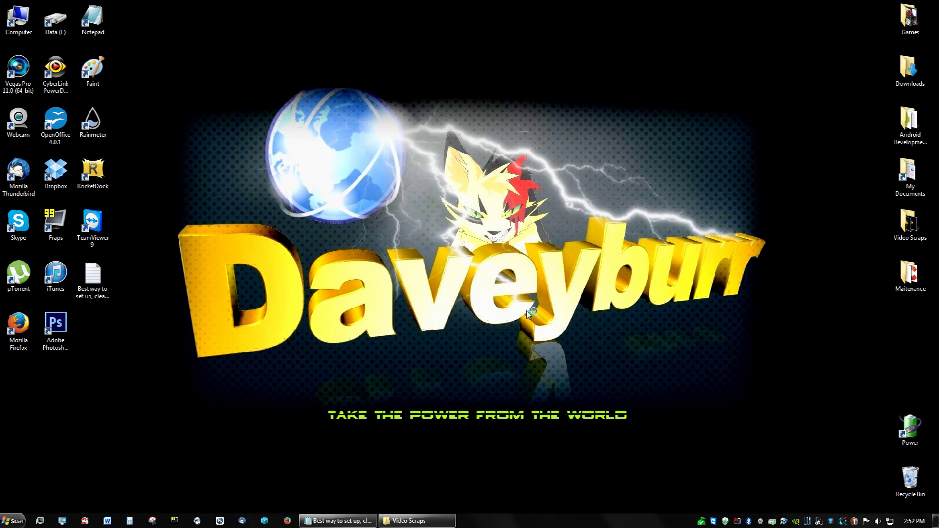
pyautogui.click(4, 522)
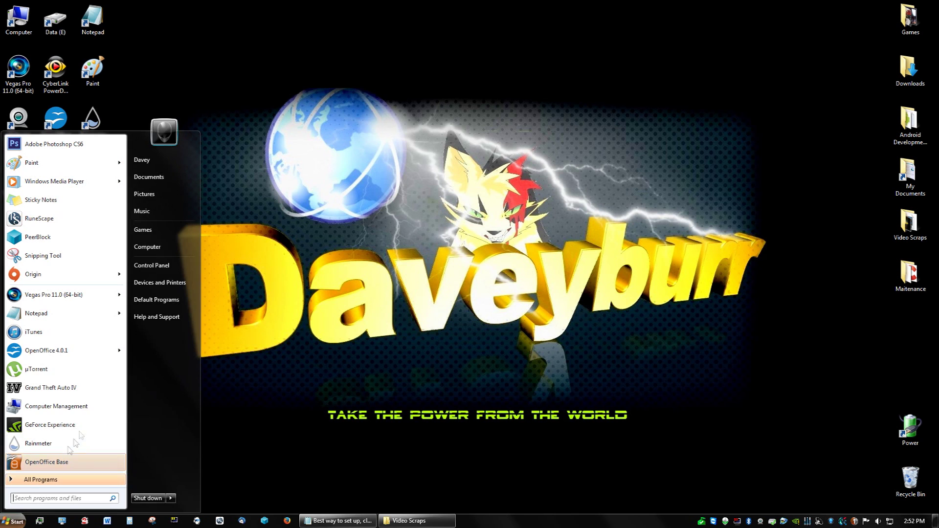
pyautogui.click(157, 246)
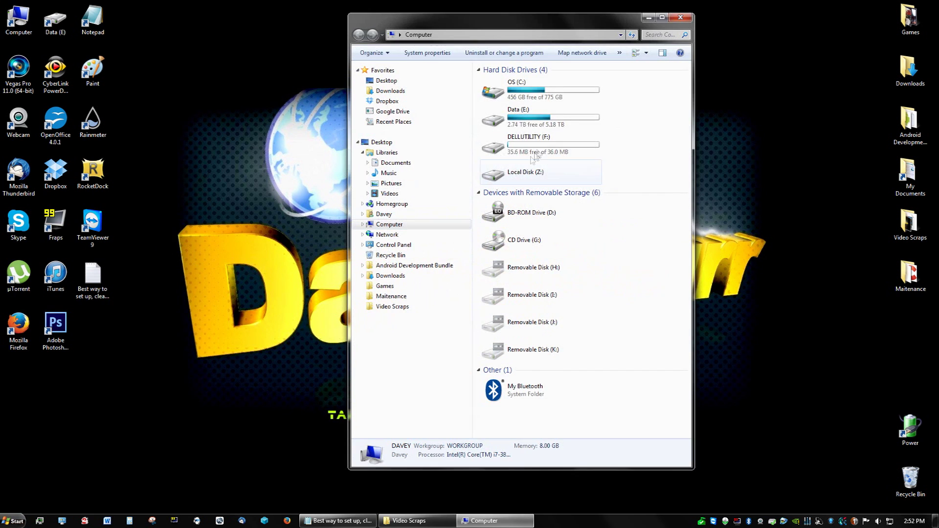
pyautogui.doubleClick(538, 97)
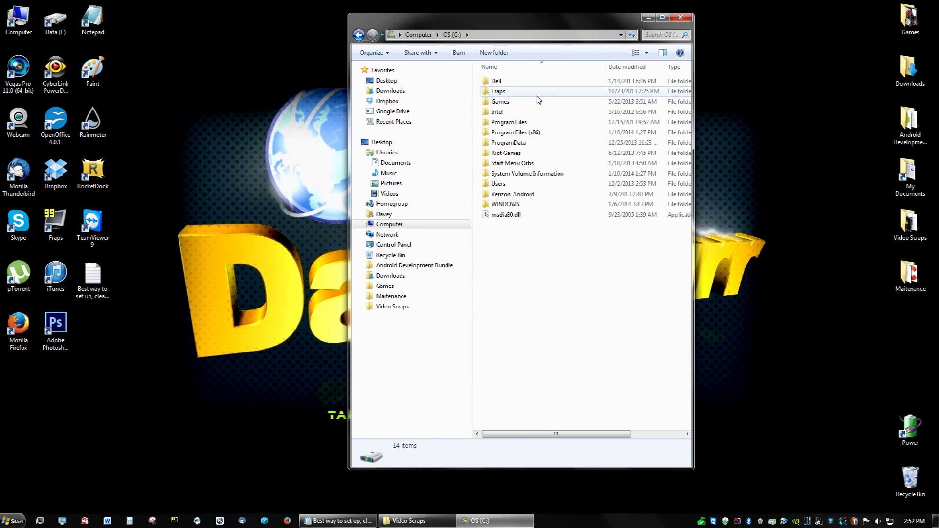
pyautogui.doubleClick(535, 132)
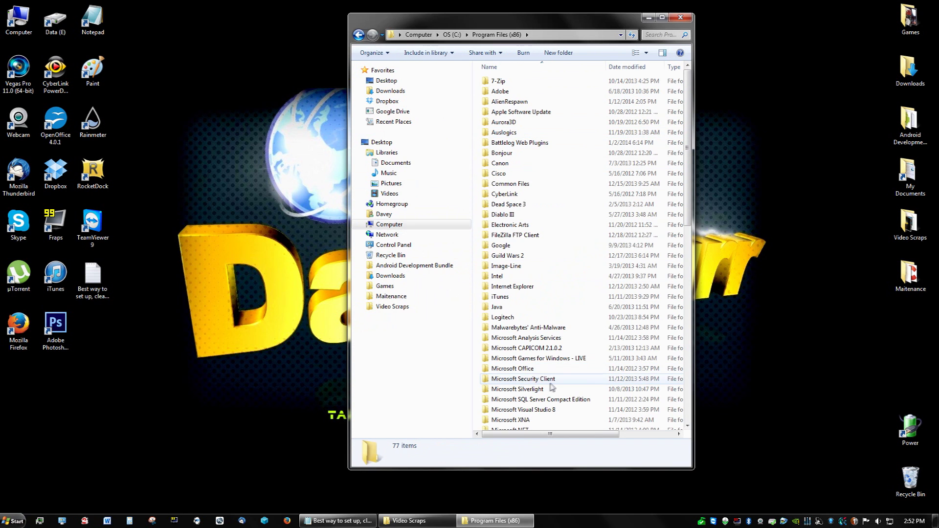
# Step: Review the Google, Diablo III and FileZilla FTP Client folders in Program Files (x86)
pyautogui.scroll(-8, 552, 388)
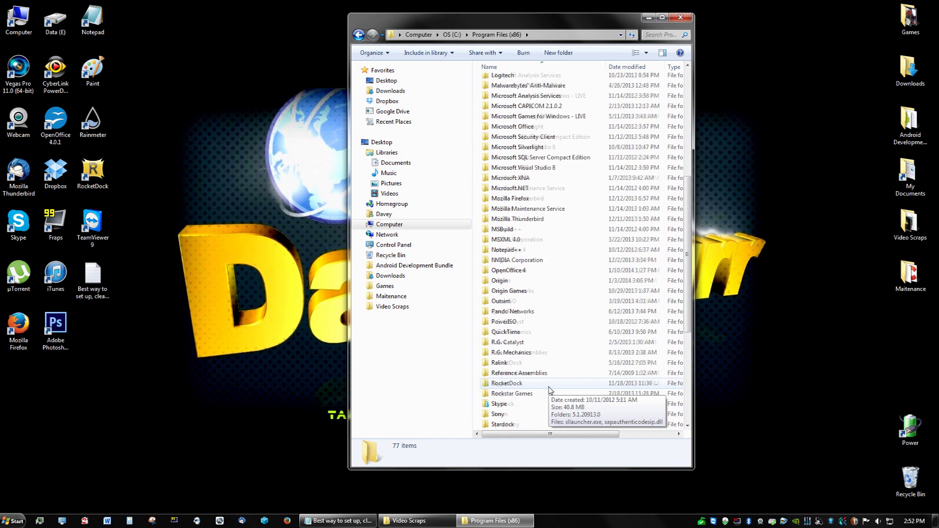
pyautogui.scroll(-4, 551, 388)
pyautogui.scroll(10, 552, 387)
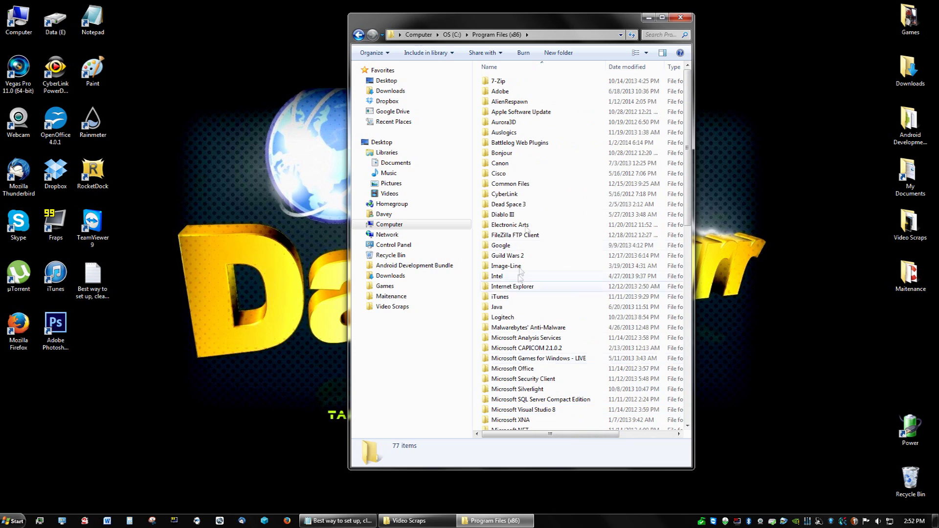
pyautogui.click(504, 245)
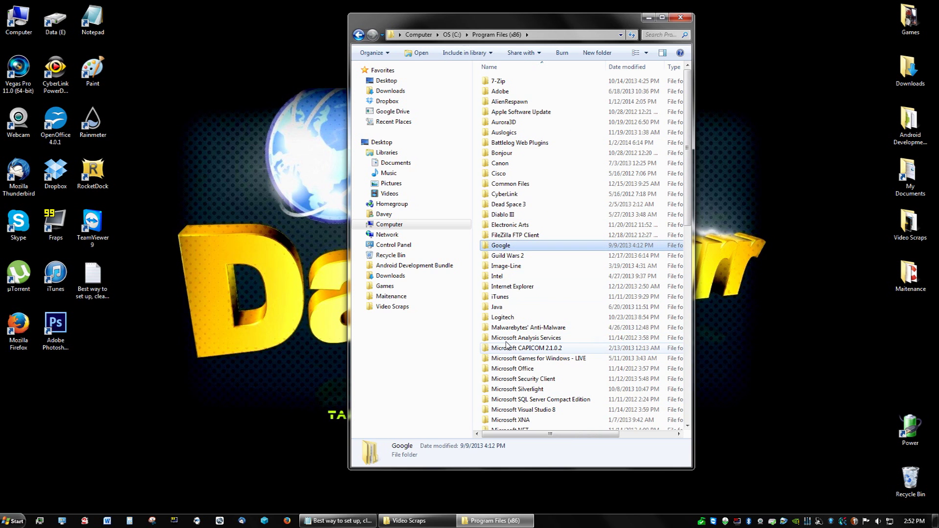
pyautogui.scroll(-3, 538, 386)
pyautogui.scroll(4, 543, 394)
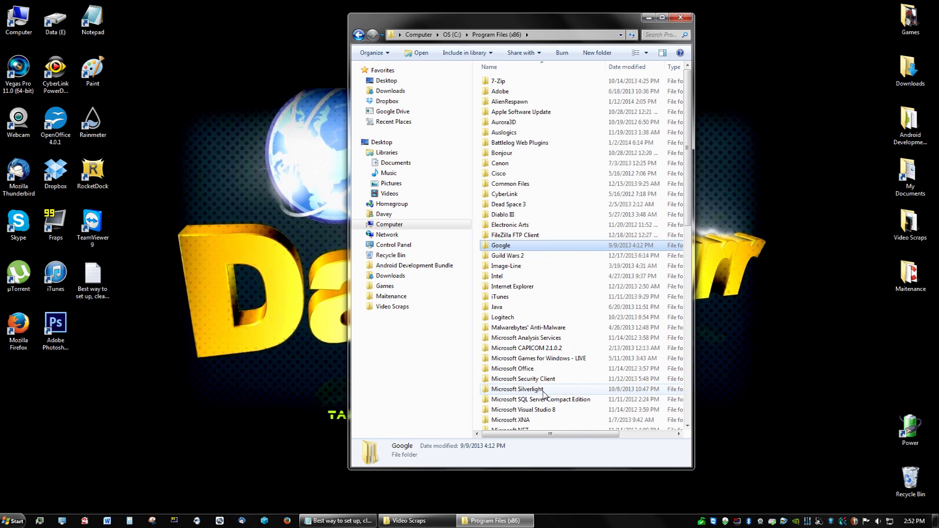
pyautogui.click(513, 217)
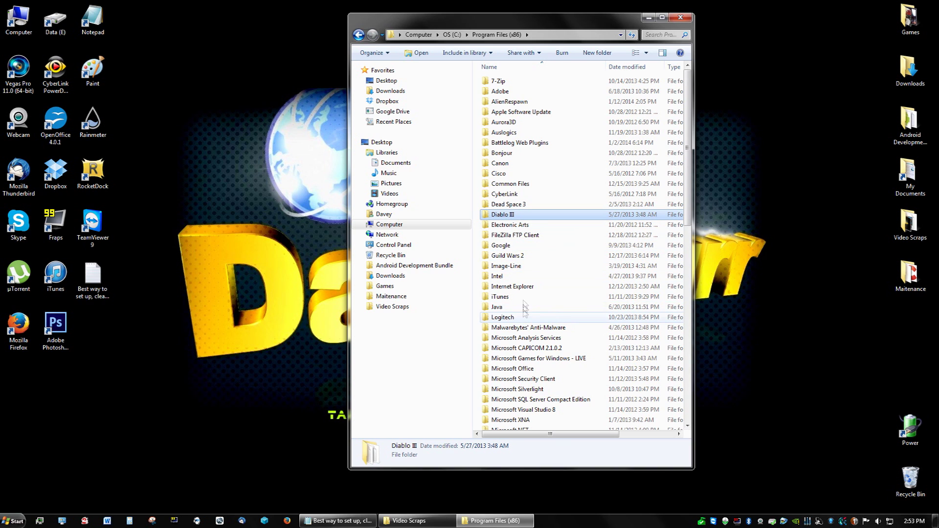
pyautogui.click(520, 234)
pyautogui.click(511, 216)
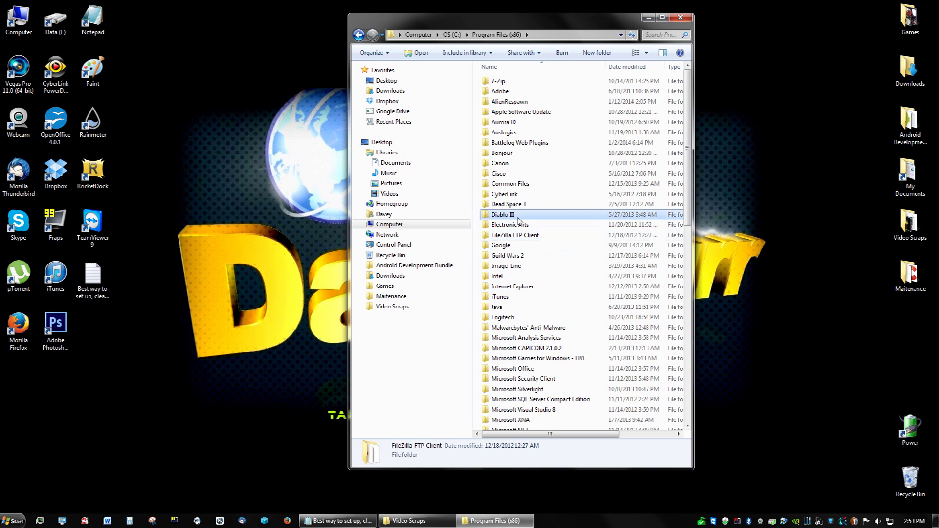
pyautogui.press('BackSpace')
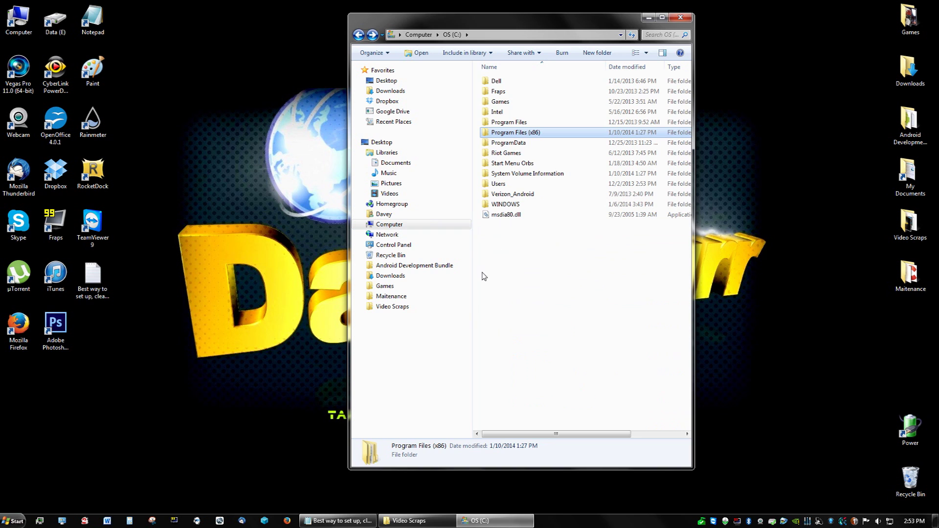
pyautogui.doubleClick(531, 133)
pyautogui.press('BackSpace')
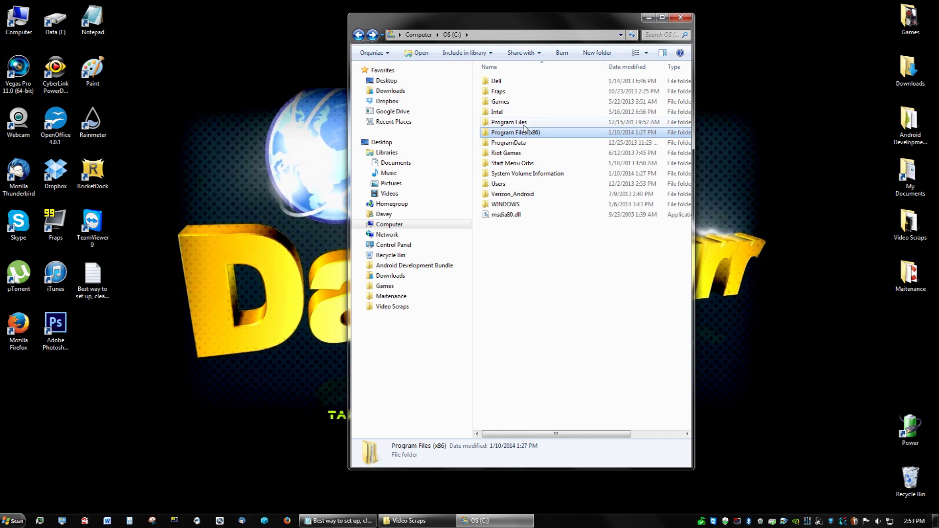
# Step: Browse C:\Program Files, then close the Explorer window
pyautogui.doubleClick(524, 123)
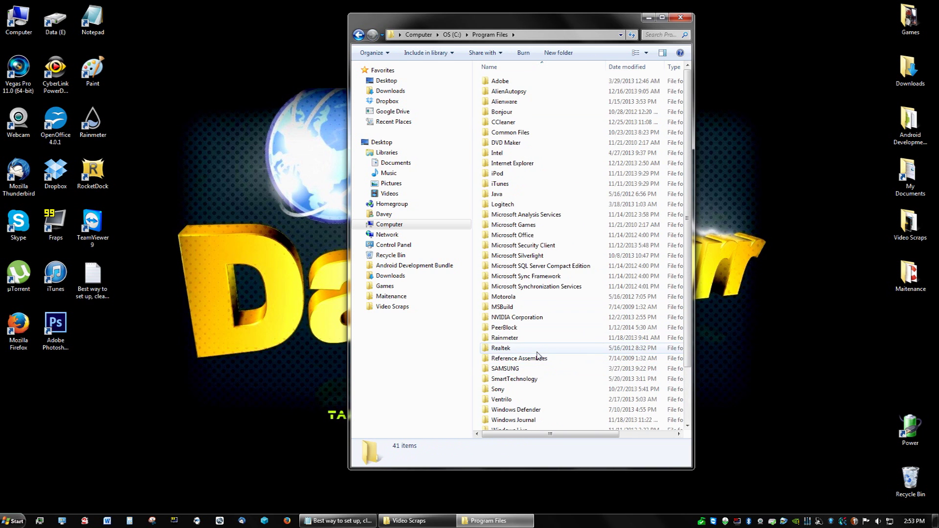
pyautogui.scroll(-2, 537, 355)
pyautogui.scroll(2, 536, 356)
pyautogui.press('BackSpace')
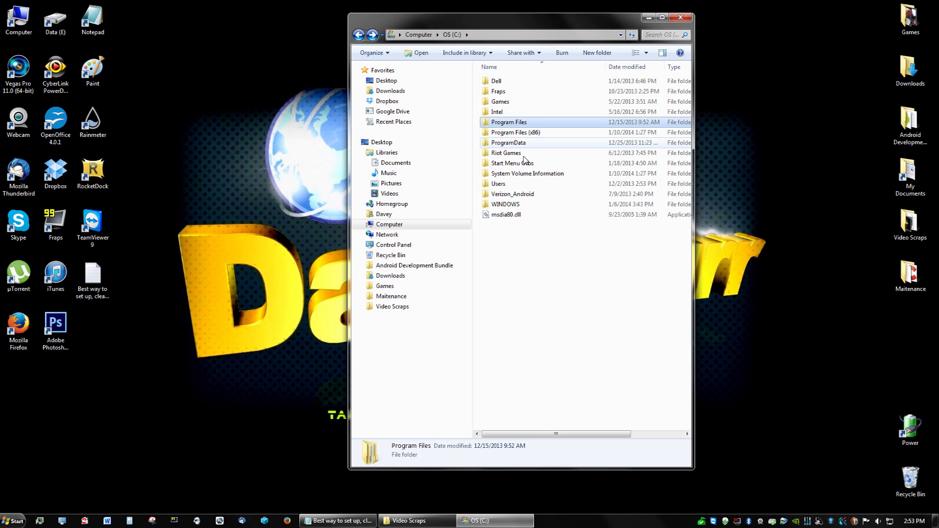
pyautogui.click(680, 18)
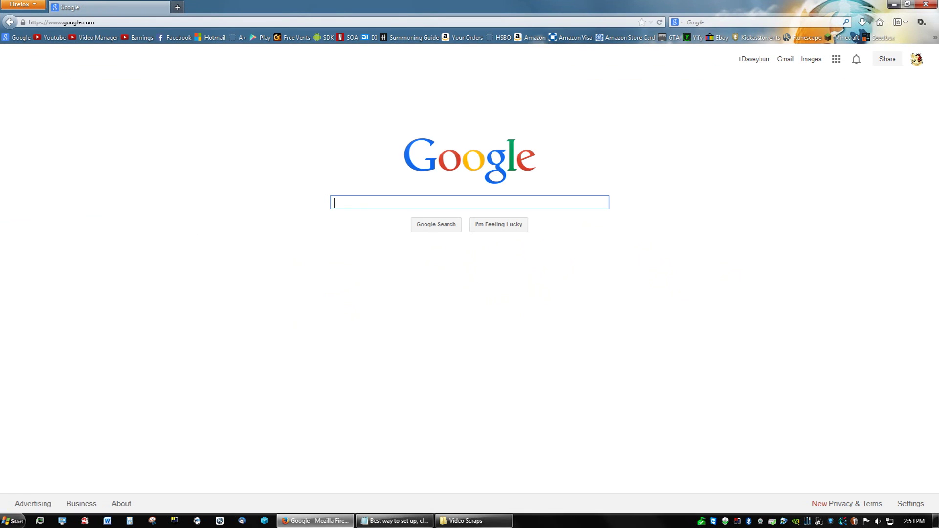
# Step: Google 'microsoft uninstaller utility', return to the Google homepage, and close Firefox
pyautogui.write('microsft')
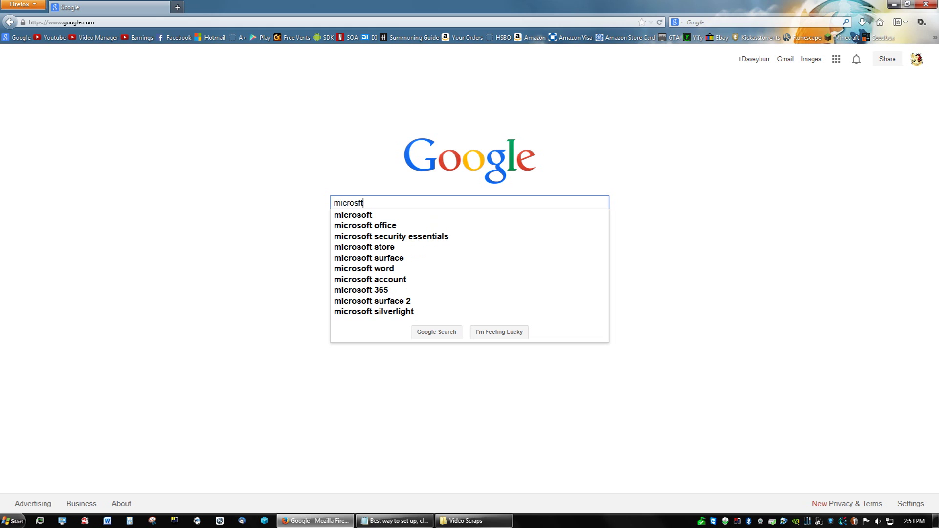
pyautogui.press('BackSpace')
pyautogui.write('oft ')
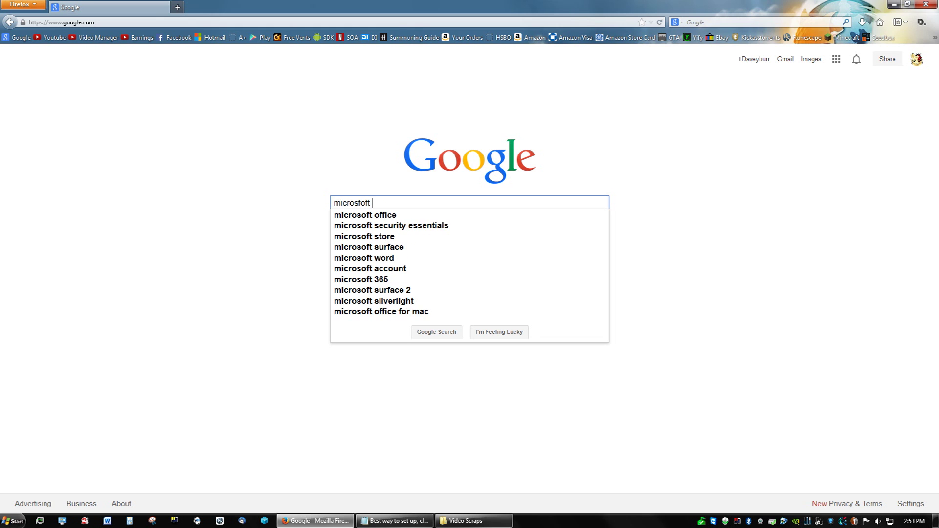
pyautogui.write('uni')
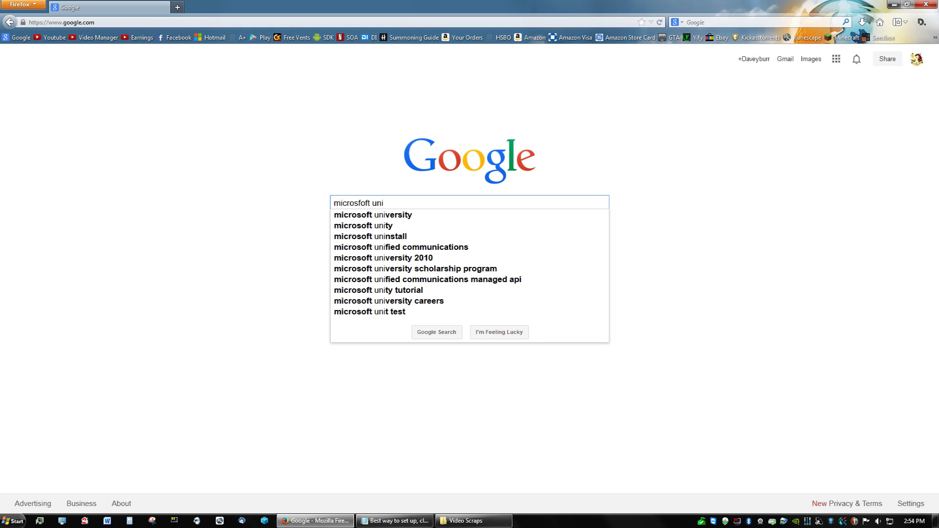
pyautogui.write('nsta')
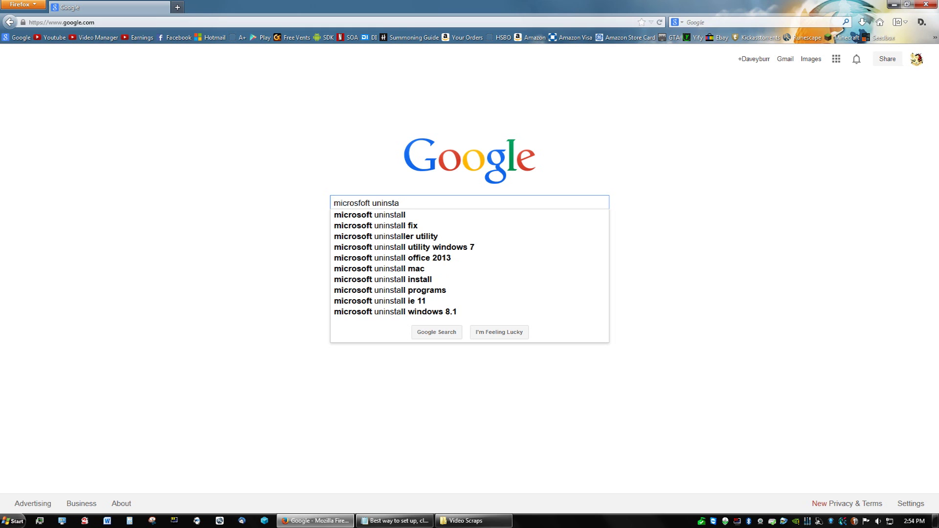
pyautogui.write('ll')
pyautogui.click(407, 236)
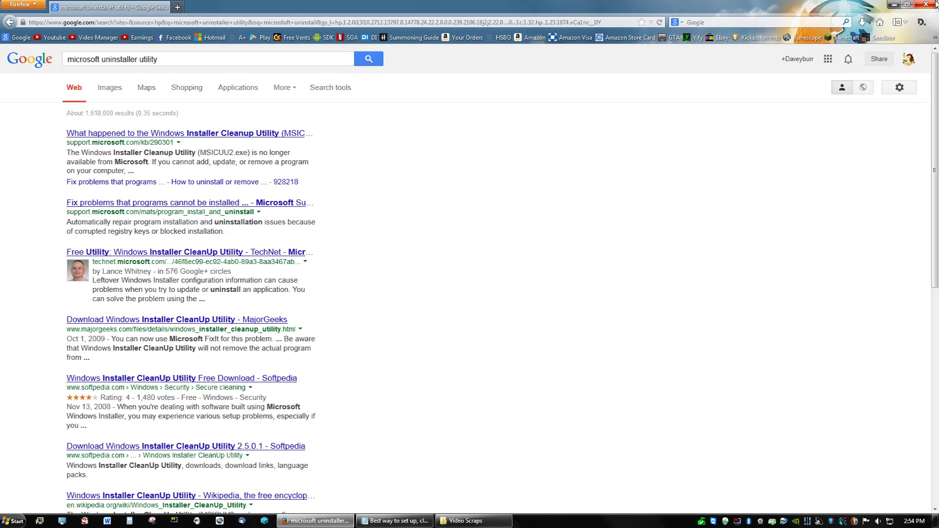
pyautogui.click(19, 37)
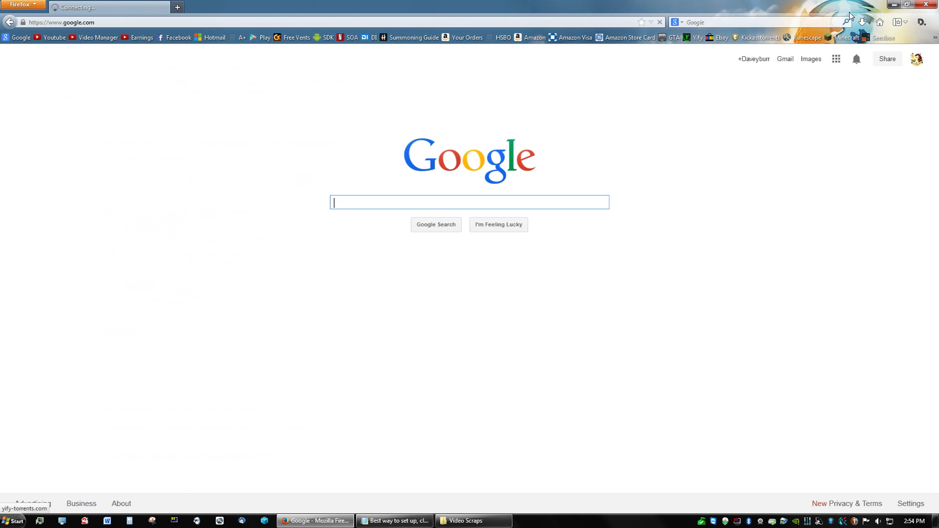
pyautogui.click(925, 4)
# Step: Check the iTunes shortcut's Program Files (x86) location, deselect it, and bring up the Start menu
pyautogui.rightClick(496, 222)
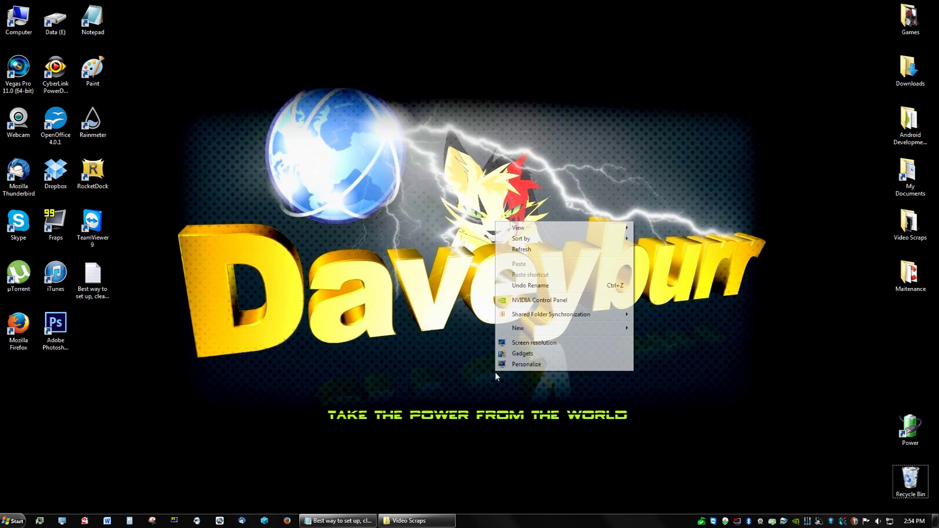
pyautogui.click(487, 276)
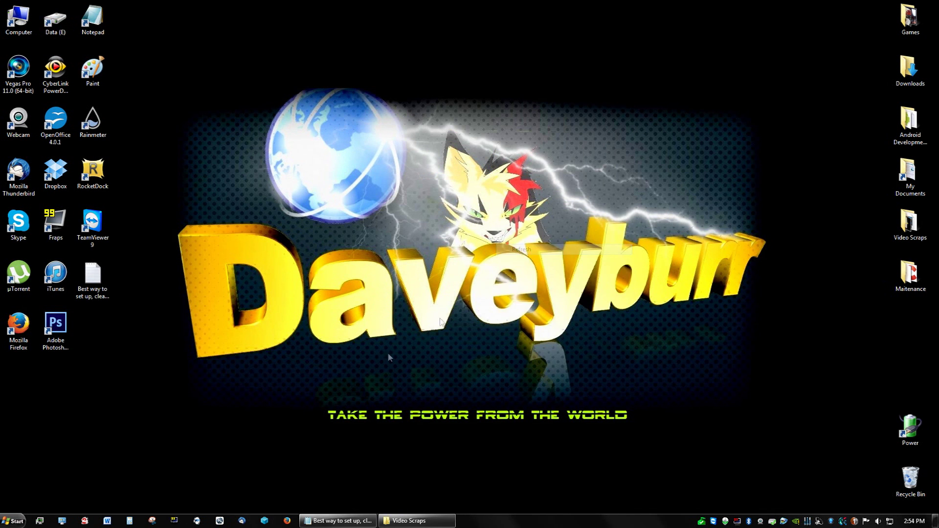
pyautogui.click(56, 274)
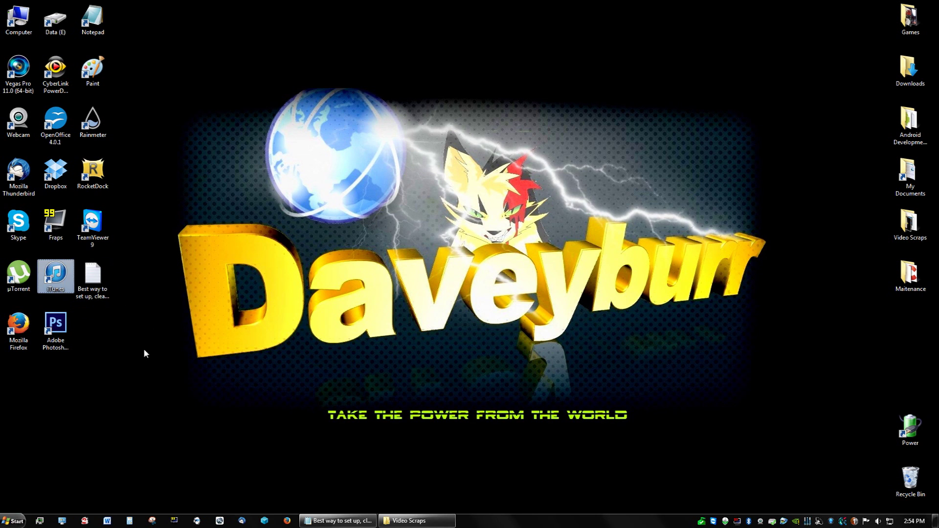
pyautogui.click(75, 290)
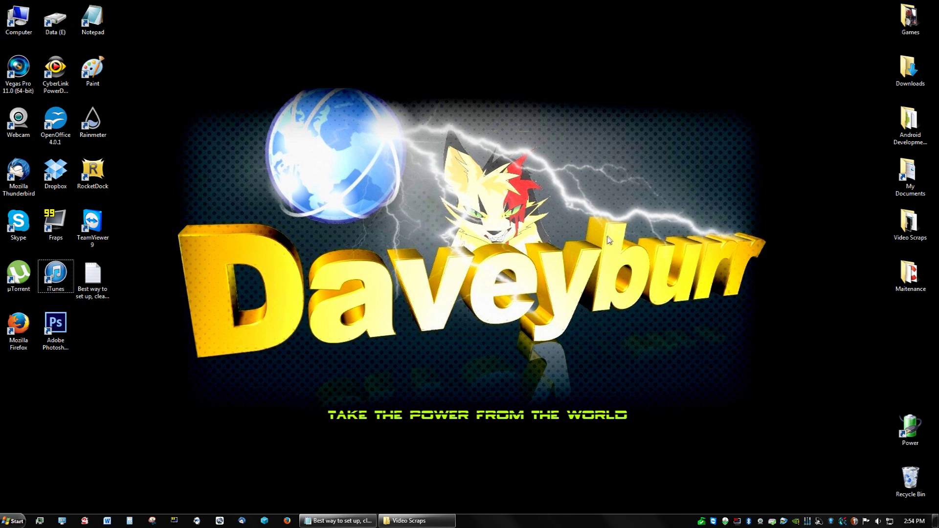
pyautogui.click(55, 274)
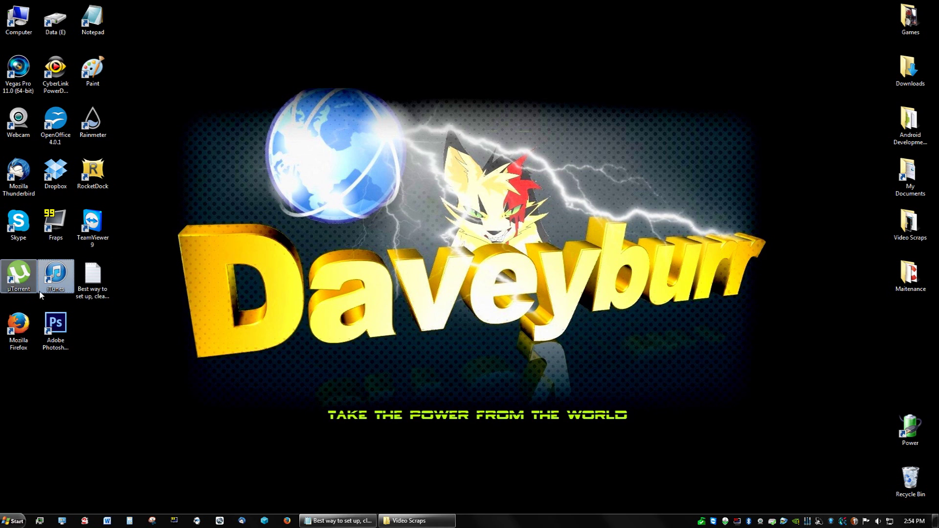
pyautogui.click(228, 321)
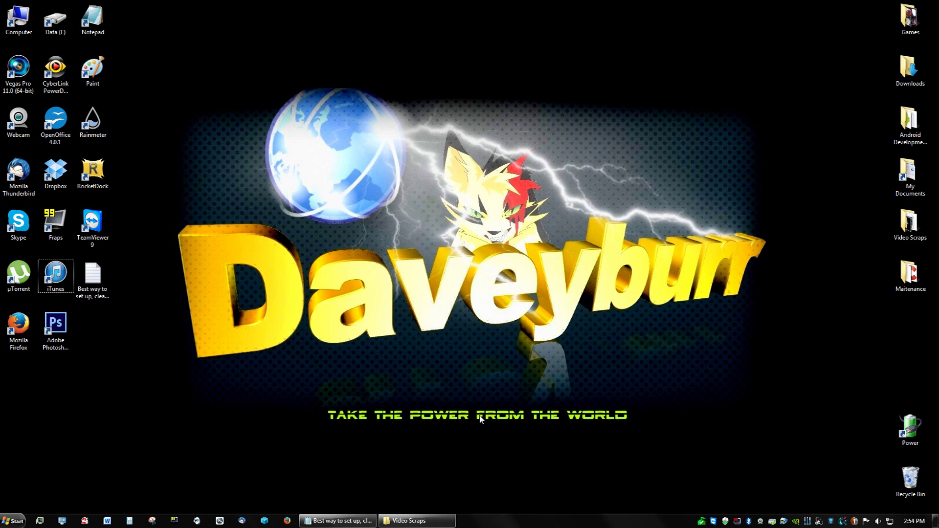
pyautogui.click(13, 521)
pyautogui.click(14, 522)
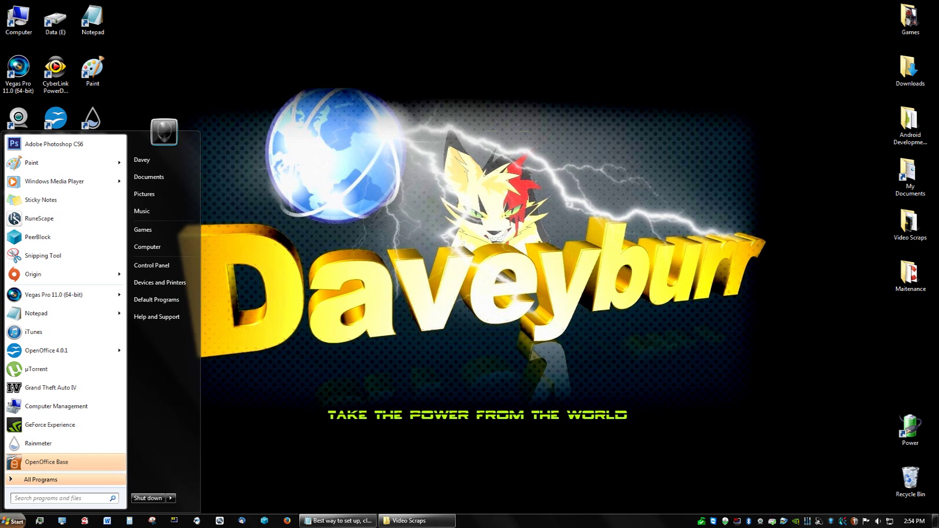
# Step: Search %appdata% from the Start menu and open the Roaming folder
pyautogui.press('super')
pyautogui.press('super')
pyautogui.write('%')
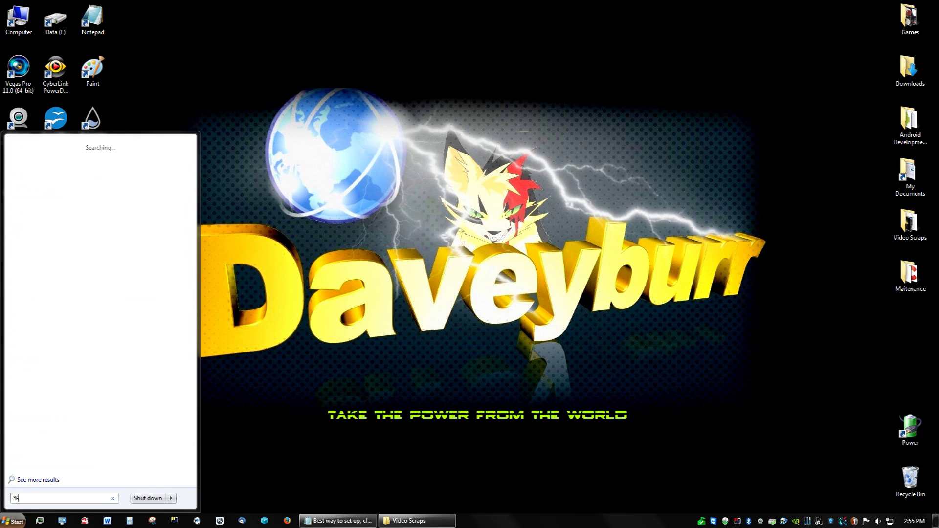
pyautogui.write('appdata%')
pyautogui.click(54, 145)
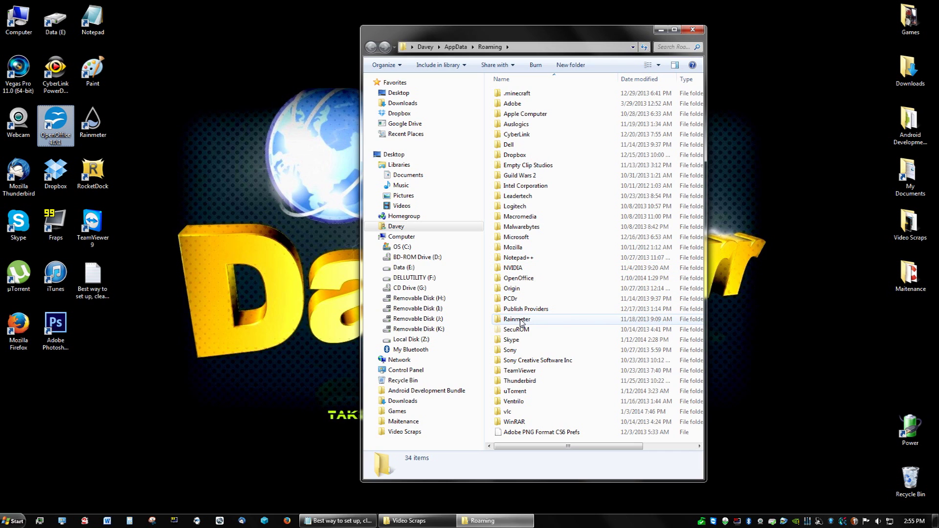
# Step: Inspect the Rainmeter, OpenOffice, PCDr, NVIDIA, Mozilla, Adobe and .minecraft folders in Roaming
pyautogui.click(522, 323)
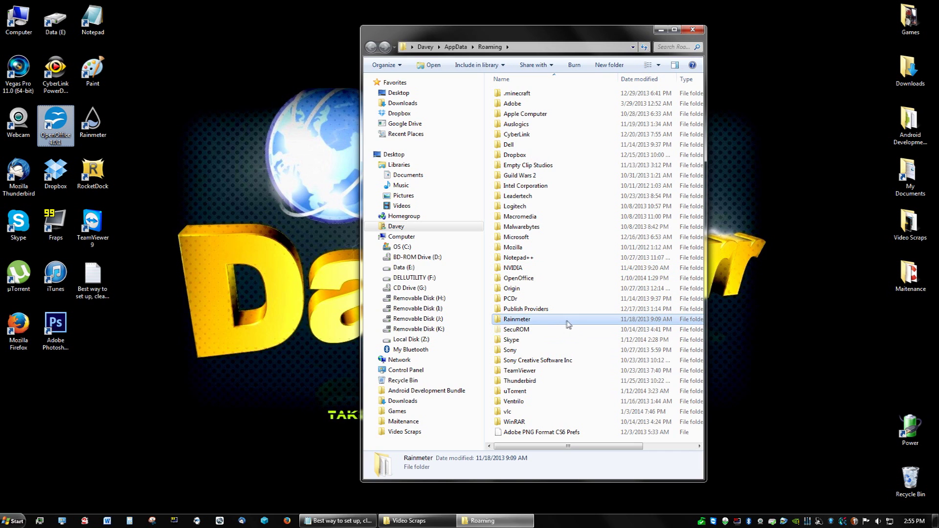
pyautogui.moveTo(531, 321)
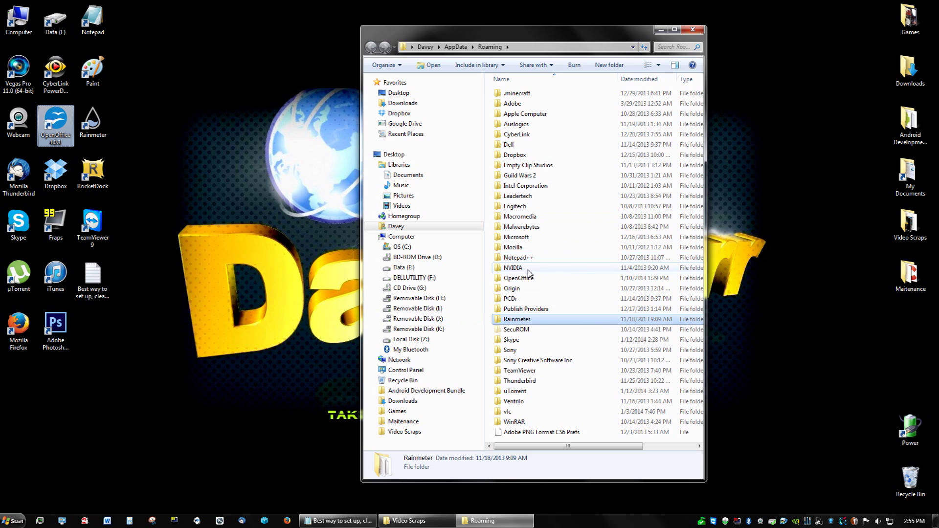
pyautogui.press('o')
pyautogui.press('Down')
pyautogui.press('Down')
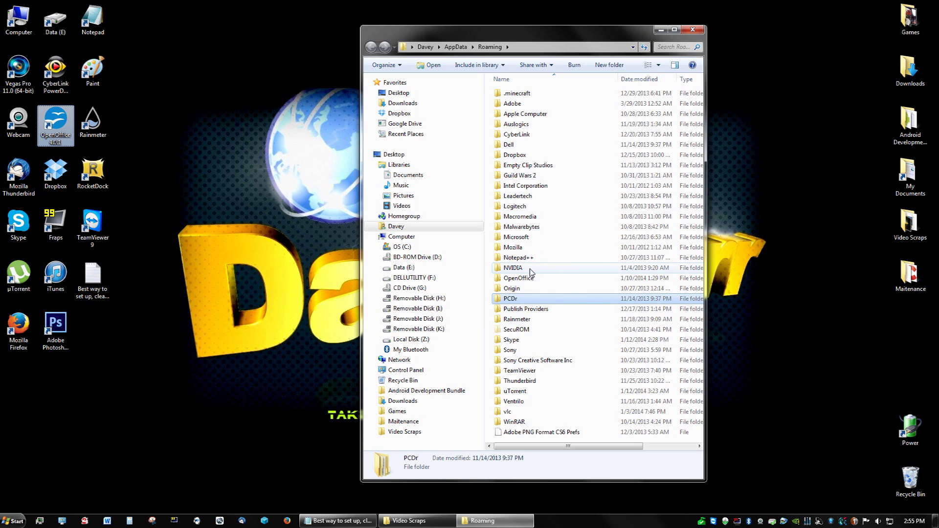
pyautogui.click(531, 272)
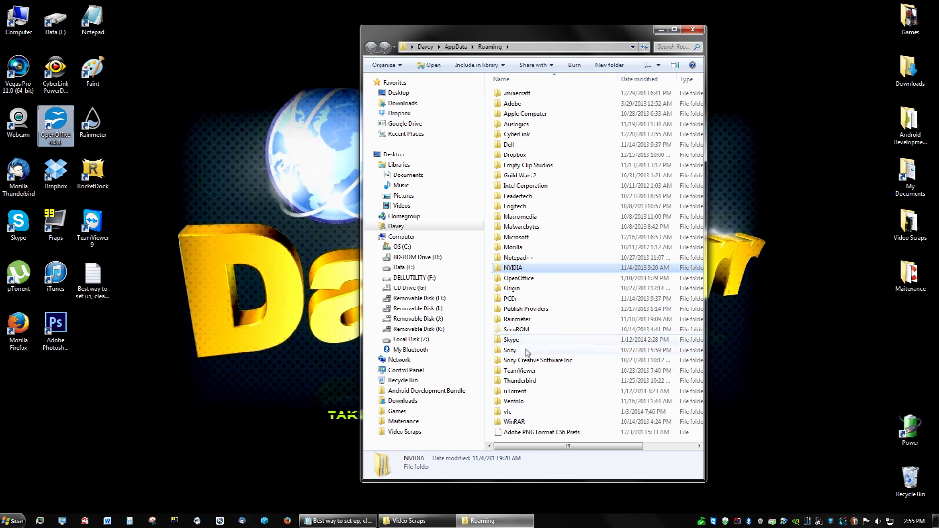
pyautogui.click(533, 248)
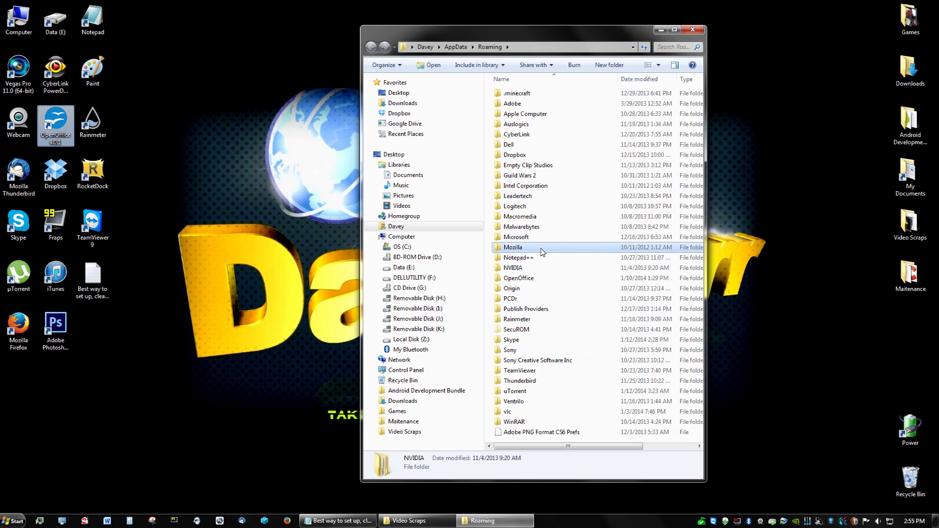
pyautogui.click(533, 103)
pyautogui.click(533, 95)
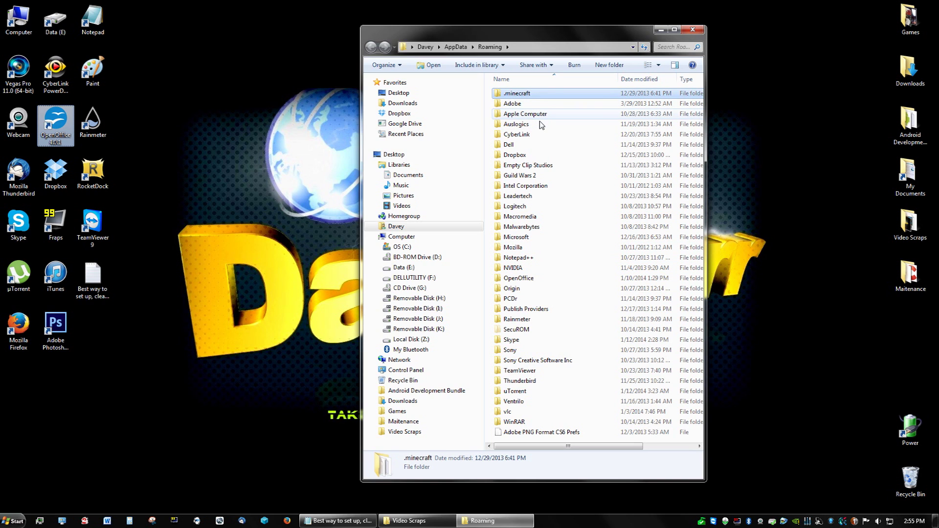
# Step: Inspect Macromedia, Notepad++, Sony Creative Software Inc and Microsoft folders, then close the window
pyautogui.click(541, 218)
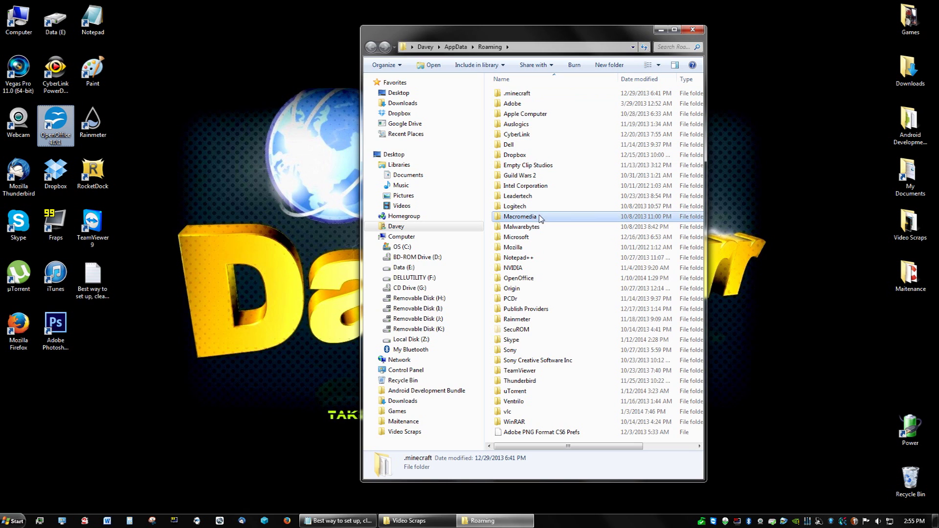
pyautogui.click(558, 93)
pyautogui.click(523, 261)
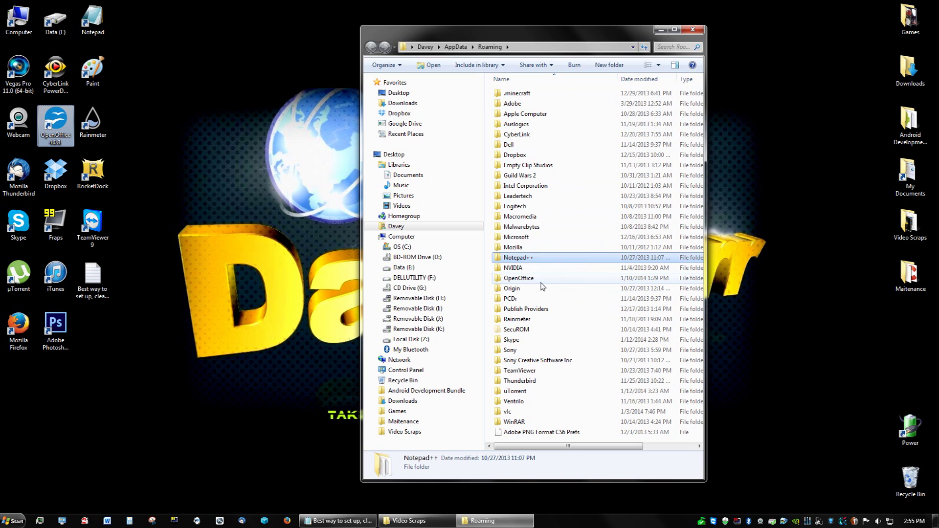
pyautogui.click(541, 281)
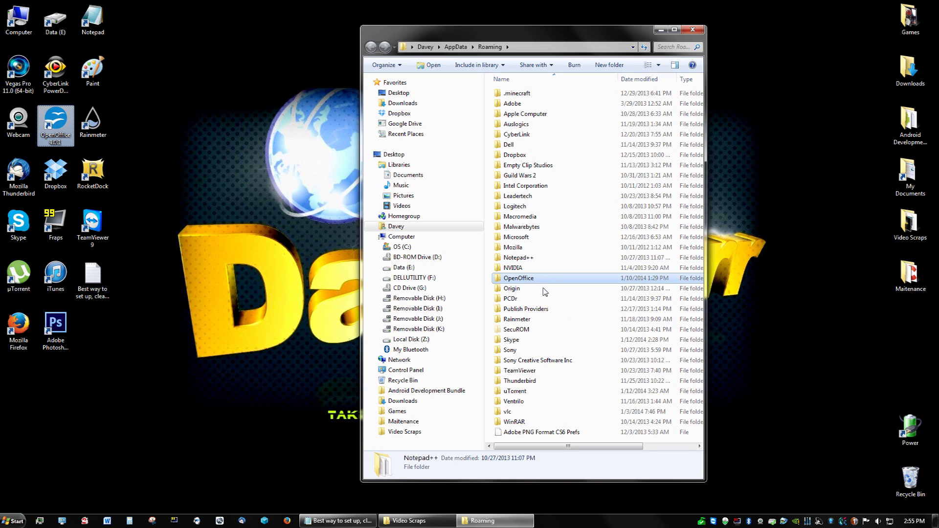
pyautogui.click(569, 360)
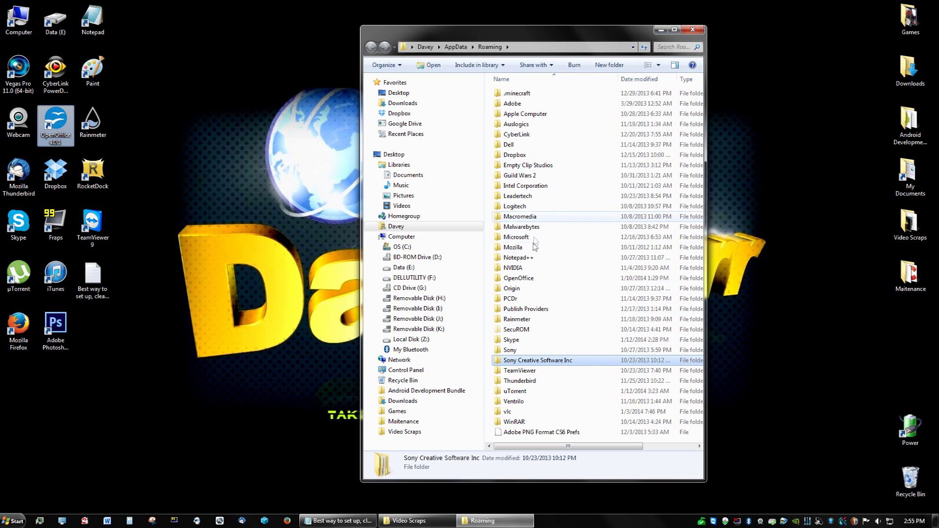
pyautogui.click(531, 268)
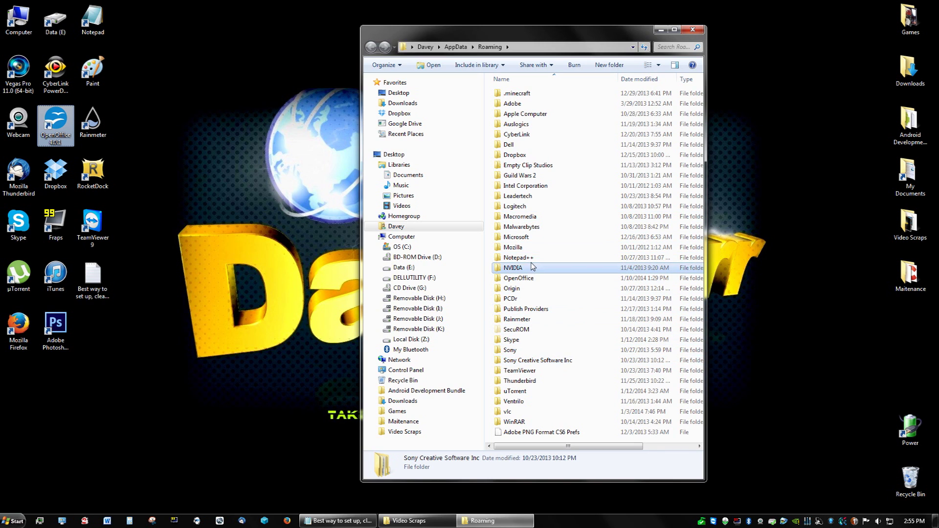
pyautogui.click(536, 237)
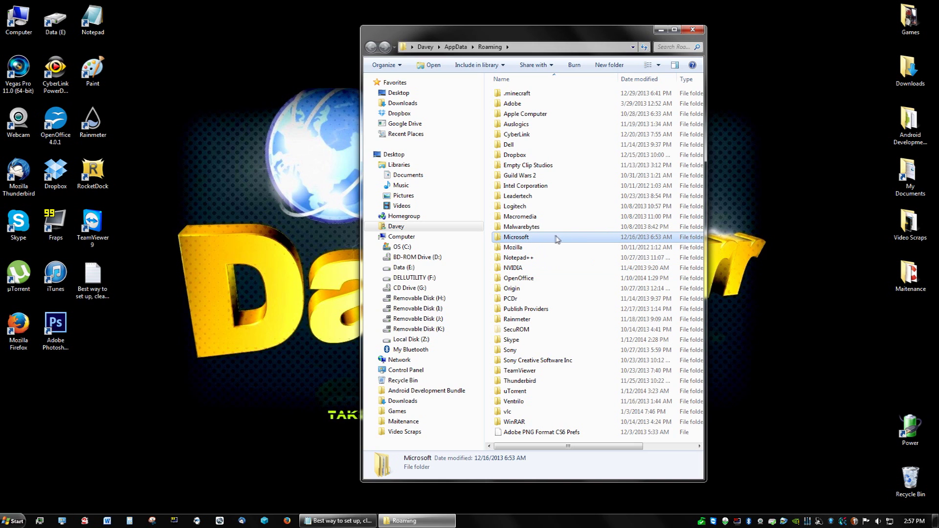
pyautogui.click(692, 29)
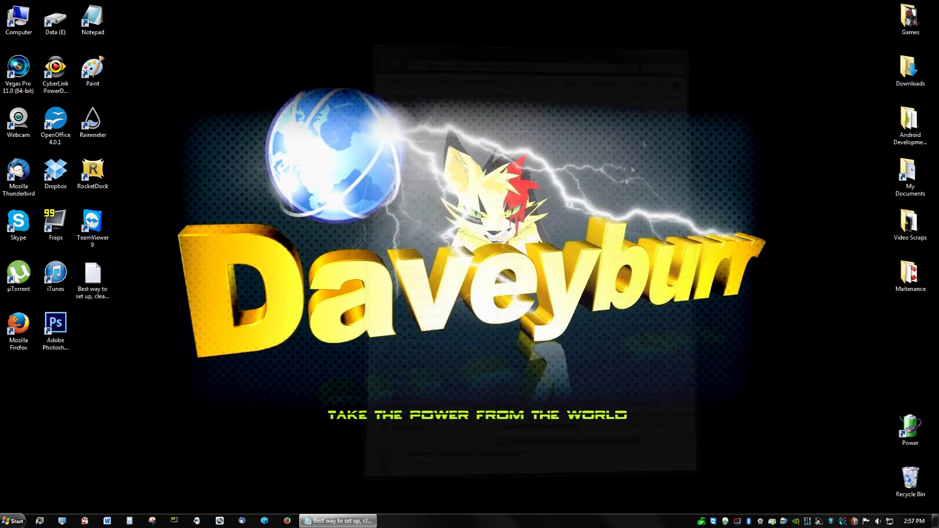